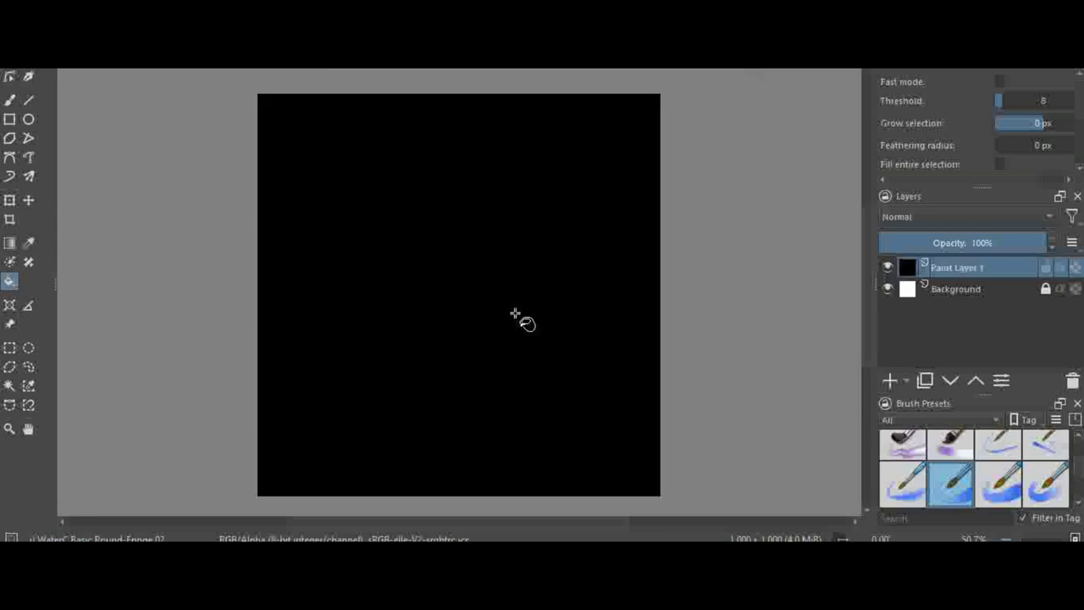
Replace the black canvas fill with a dark navy fill.
{"action": "key", "text": "ctrl+z"}
{"action": "left_click", "coordinate": [302, 158]}
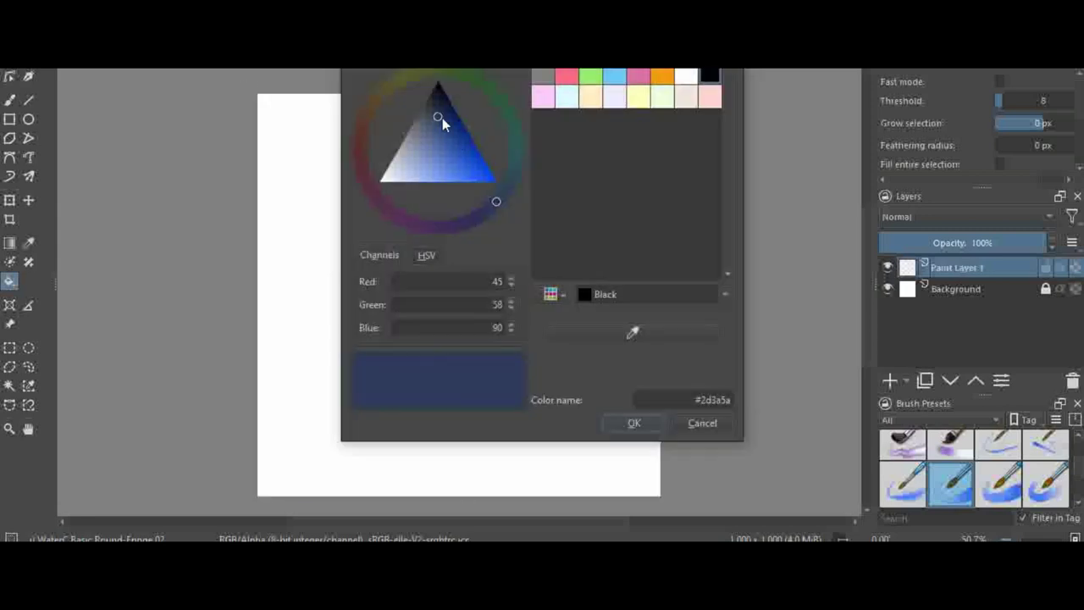
{"action": "left_click", "coordinate": [633, 423]}
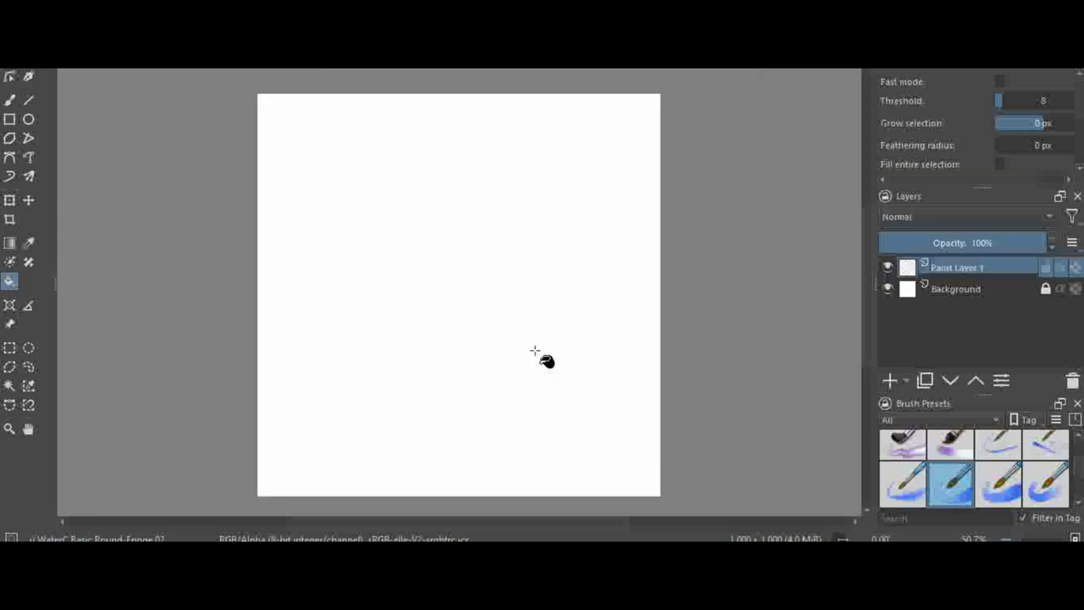
{"action": "left_click", "coordinate": [545, 358]}
Rename the navy layer to 'space' and add a new empty paint layer above it.
{"action": "double_click", "coordinate": [952, 266]}
{"action": "type", "text": "space"}
{"action": "key", "text": "Return"}
{"action": "key", "text": "Insert"}
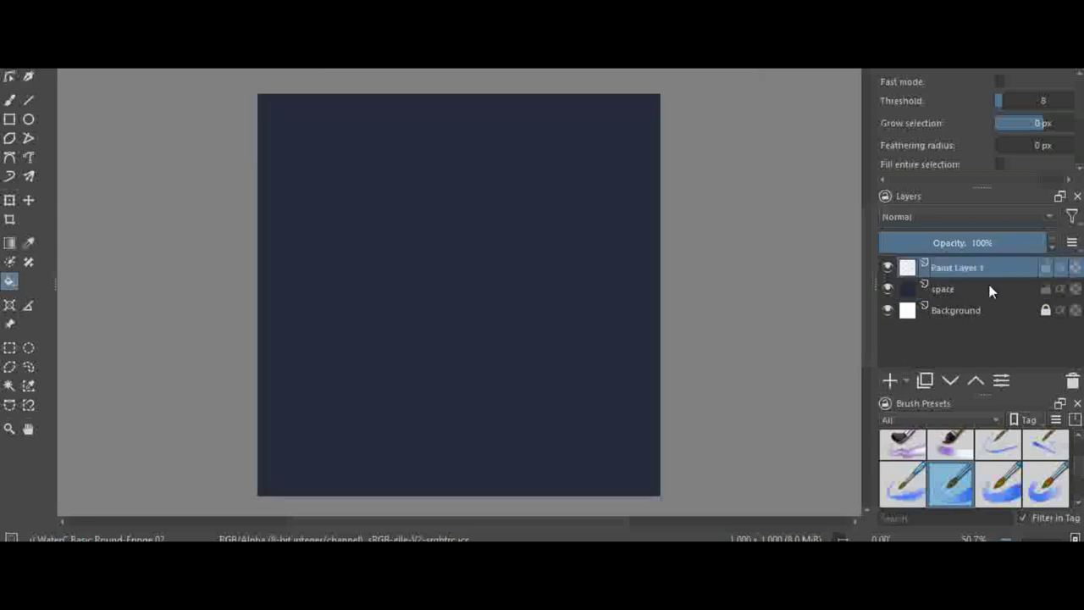
{"action": "key", "text": "b"}
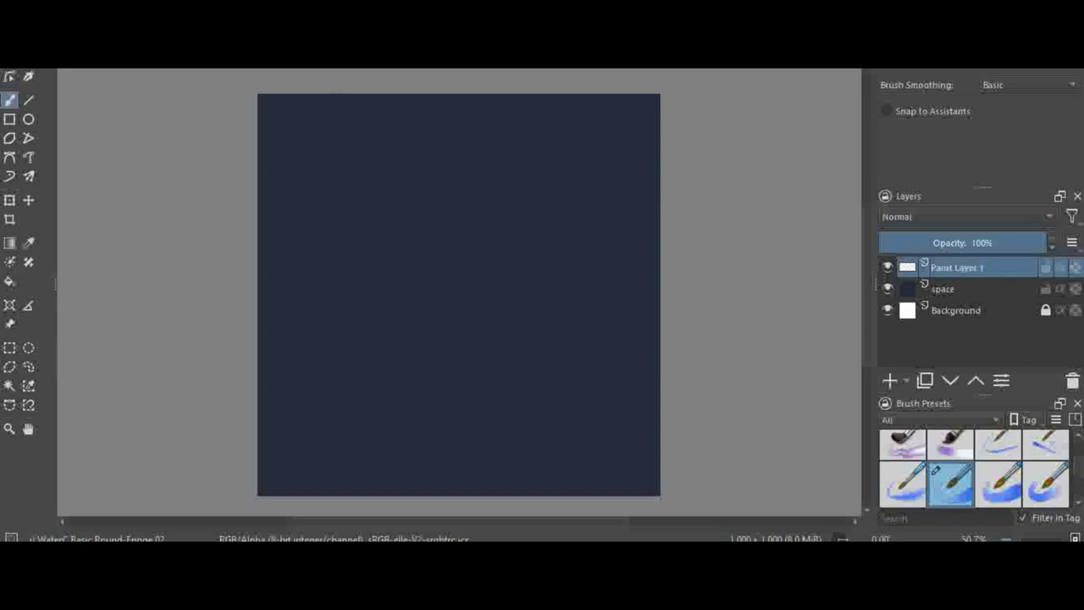
With the Basic-2 Opacity brush, stamp white star dots across the upper and left sky.
{"action": "scroll", "coordinate": [974, 470], "scroll_direction": "up", "scroll_amount": 10}
{"action": "left_click", "coordinate": [950, 453]}
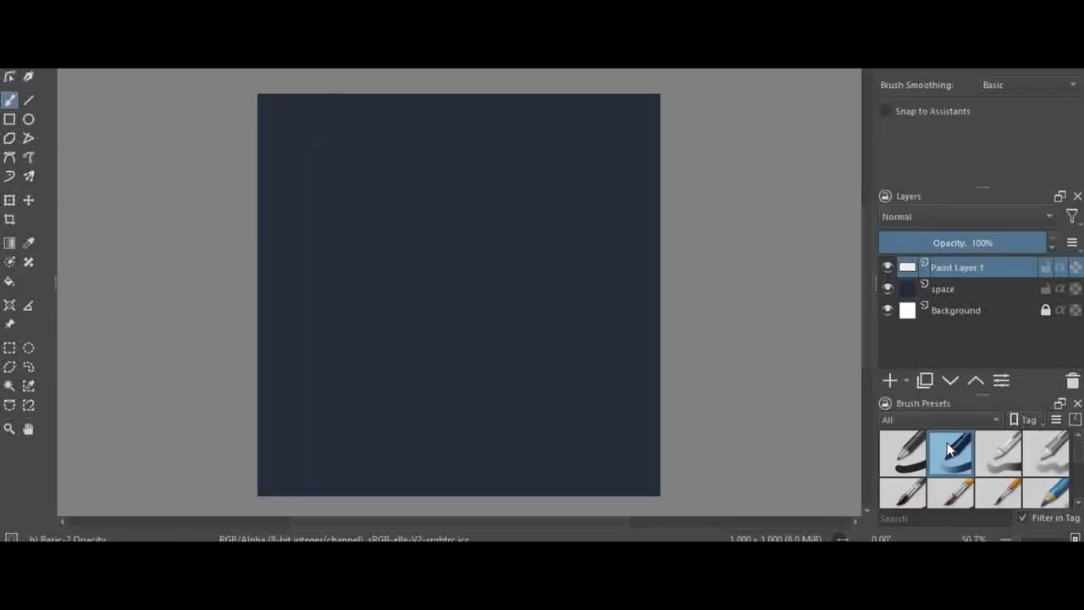
{"action": "left_click", "coordinate": [554, 188]}
{"action": "left_click", "coordinate": [511, 137]}
{"action": "left_click", "coordinate": [439, 141]}
{"action": "left_click", "coordinate": [392, 131]}
{"action": "left_click", "coordinate": [325, 138]}
{"action": "left_click", "coordinate": [367, 164]}
{"action": "left_click", "coordinate": [320, 200]}
{"action": "left_click", "coordinate": [286, 176]}
{"action": "left_click", "coordinate": [296, 252]}
{"action": "left_click", "coordinate": [364, 252]}
{"action": "left_click", "coordinate": [388, 299]}
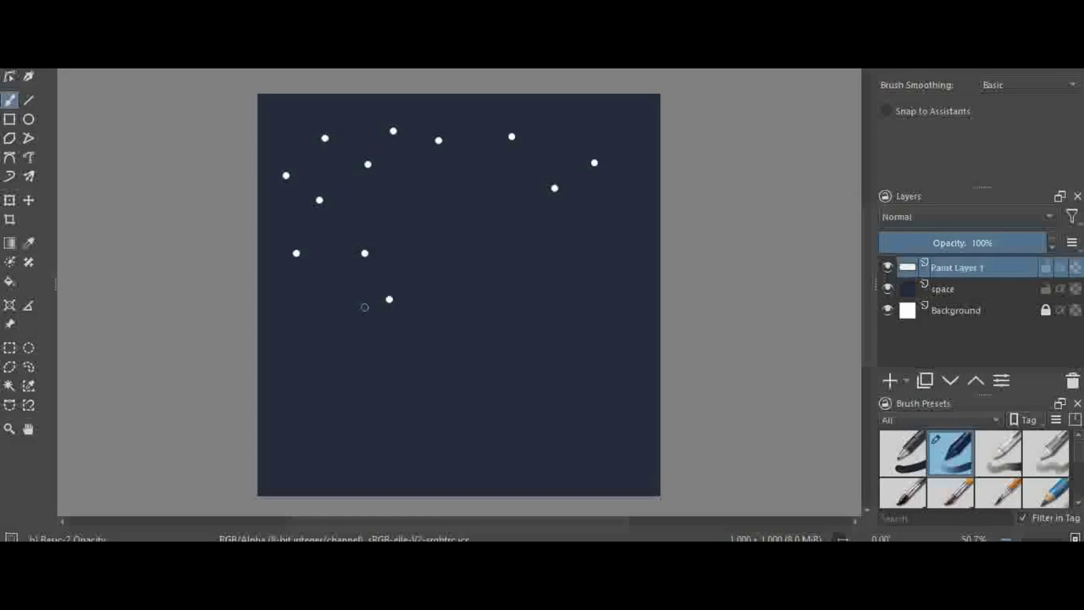
{"action": "left_click", "coordinate": [345, 308]}
{"action": "left_click", "coordinate": [271, 313]}
{"action": "left_click", "coordinate": [306, 346]}
{"action": "left_click", "coordinate": [417, 206]}
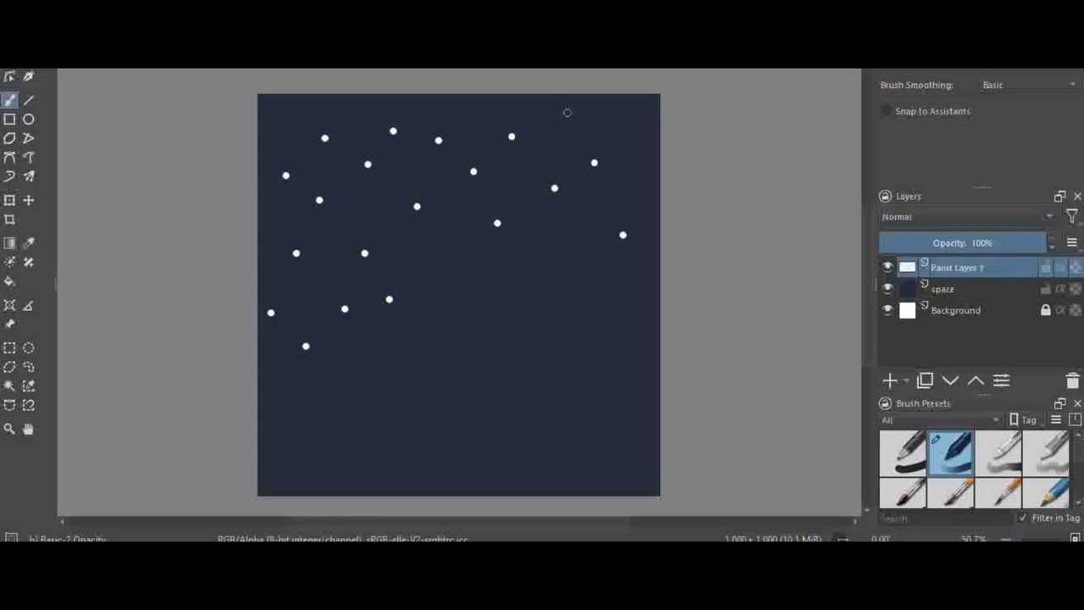
Add more white stars on the right, lower-left and along the bottom, removing the last one.
{"action": "left_click", "coordinate": [656, 176]}
{"action": "left_click", "coordinate": [566, 250]}
{"action": "left_click", "coordinate": [362, 357]}
{"action": "left_click", "coordinate": [268, 383]}
{"action": "left_click", "coordinate": [323, 405]}
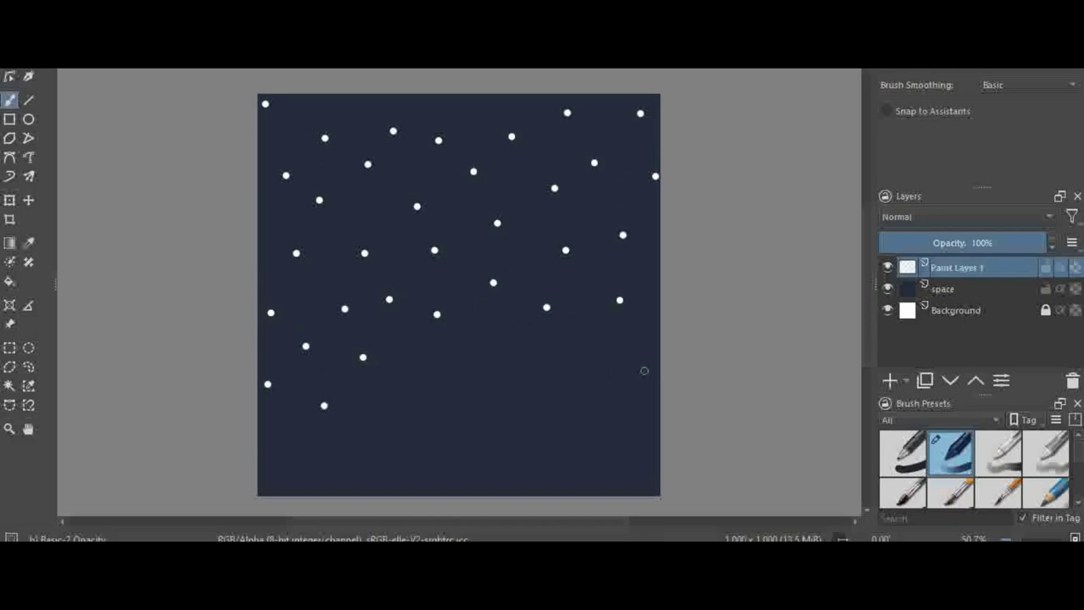
{"action": "left_click", "coordinate": [641, 437]}
{"action": "left_click", "coordinate": [608, 401]}
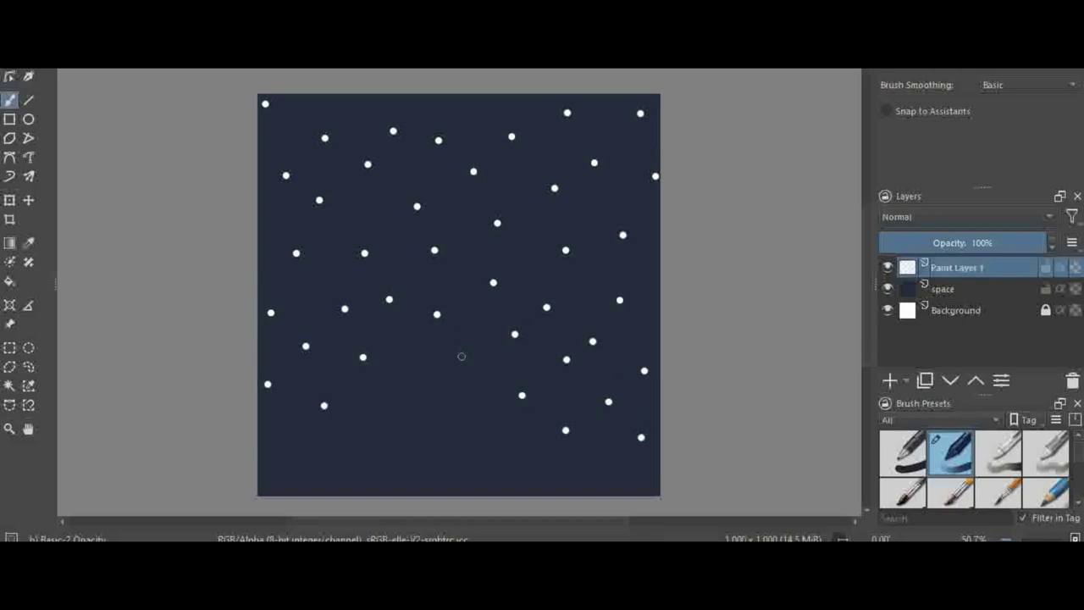
{"action": "left_click", "coordinate": [267, 490]}
{"action": "left_click", "coordinate": [400, 493]}
{"action": "left_click", "coordinate": [525, 474]}
{"action": "left_click", "coordinate": [626, 471]}
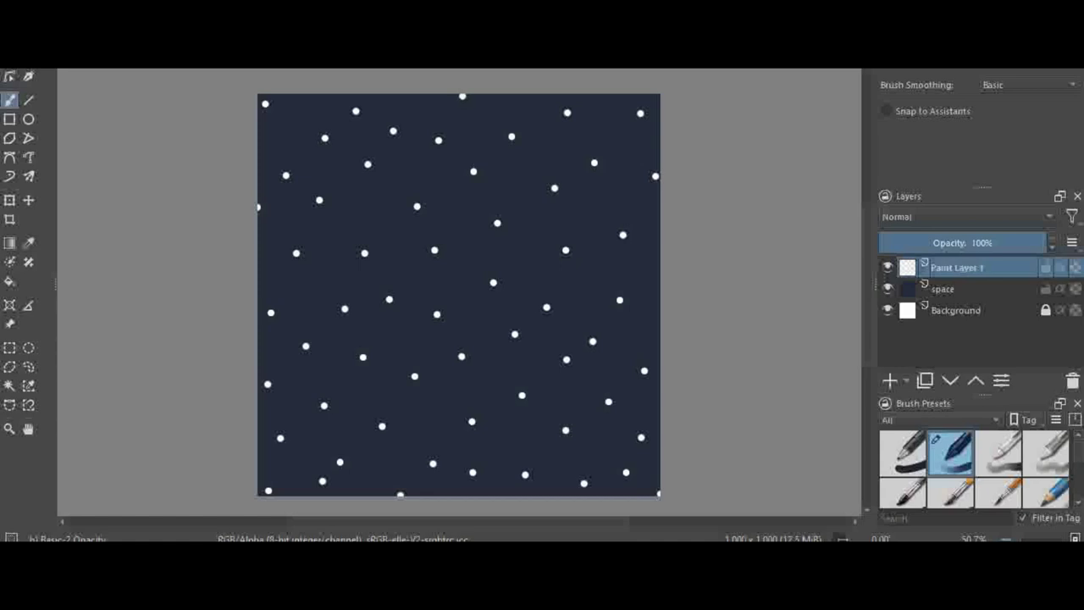
{"action": "key", "text": "ctrl+z"}
Name the star layer 'stars' and add a new layer named 'earth base' above it.
{"action": "type", "text": "stars"}
{"action": "key", "text": "Return"}
{"action": "left_click", "coordinate": [889, 380]}
{"action": "double_click", "coordinate": [942, 268]}
{"action": "type", "text": "earth base"}
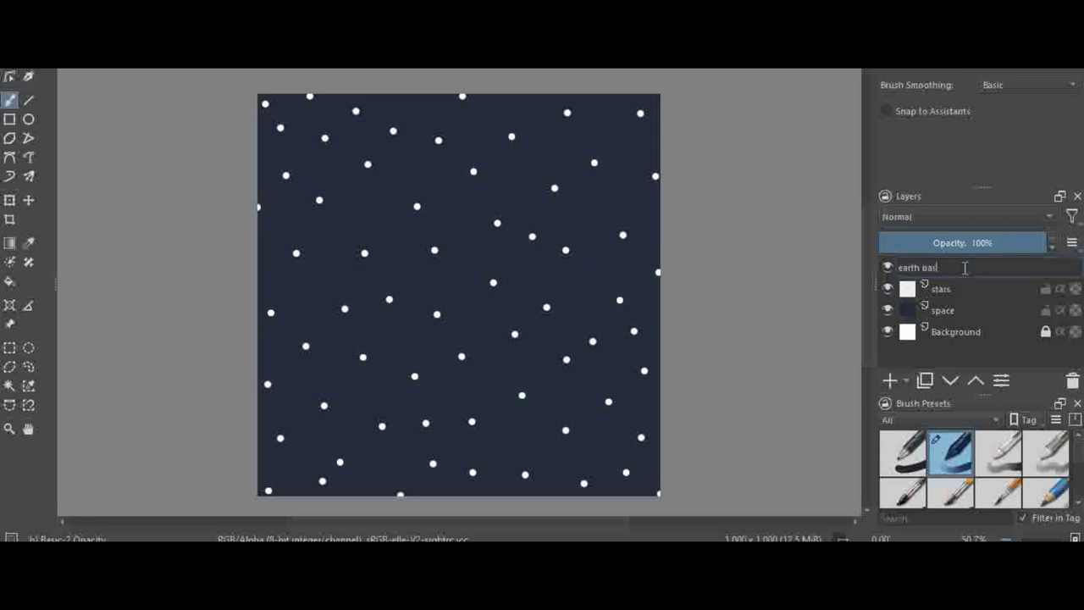
{"action": "key", "text": "Return"}
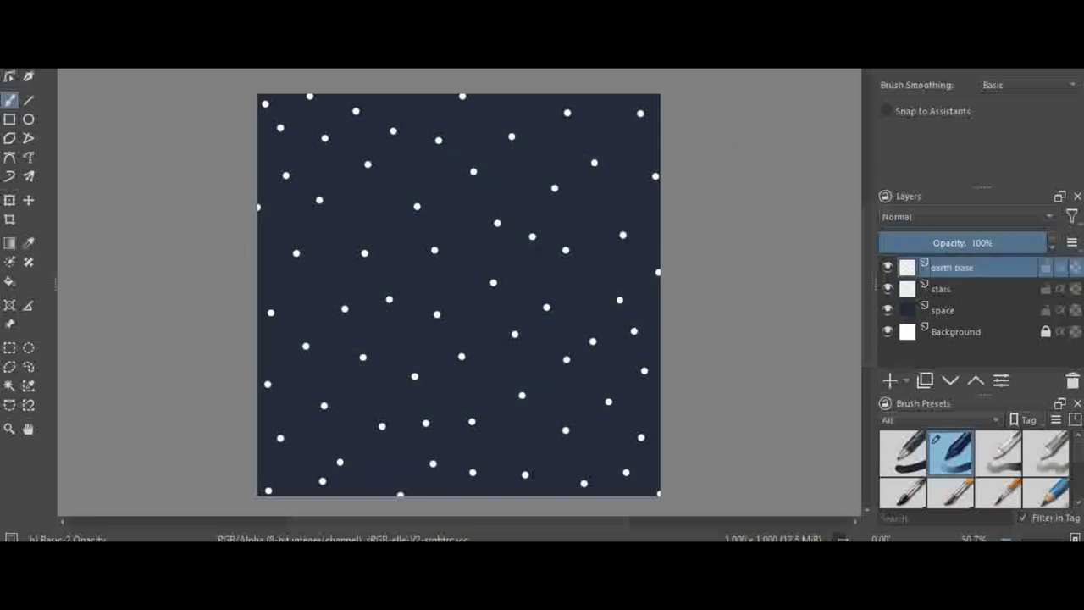
Pick bright blue #0071d5 and stamp a large disc at the canvas centre with an enlarged Basic-1 brush.
{"action": "mouse_move", "coordinate": [479, 188]}
{"action": "left_mouse_down"}
{"action": "mouse_move", "coordinate": [472, 181]}
{"action": "mouse_move", "coordinate": [511, 215]}
{"action": "mouse_move", "coordinate": [491, 194]}
{"action": "left_mouse_up"}
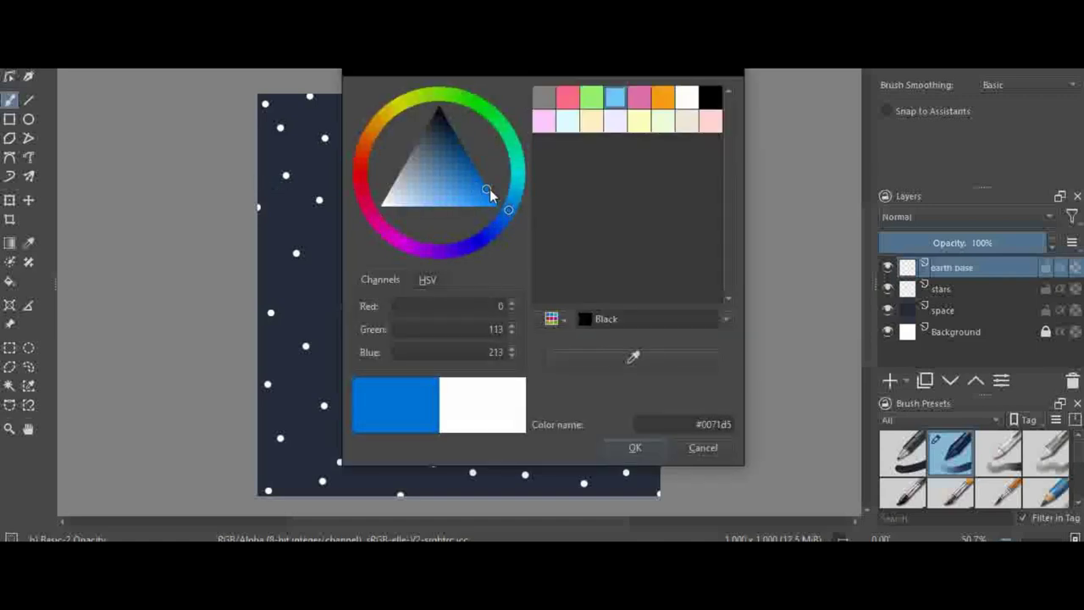
{"action": "left_click", "coordinate": [635, 447]}
{"action": "left_click", "coordinate": [456, 277]}
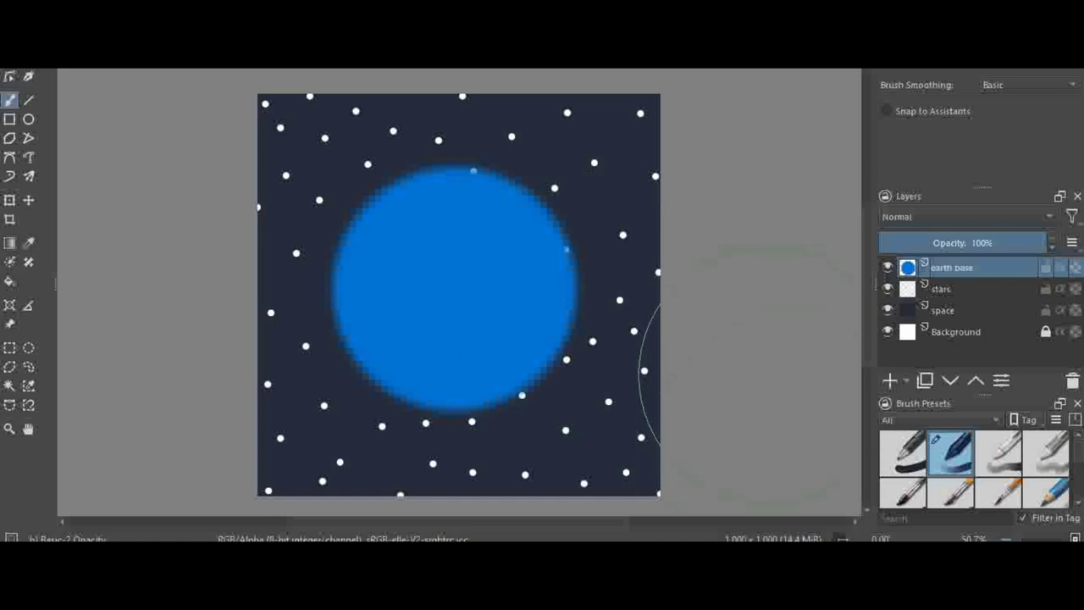
{"action": "key", "text": "ctrl+z"}
{"action": "key", "text": "slash"}
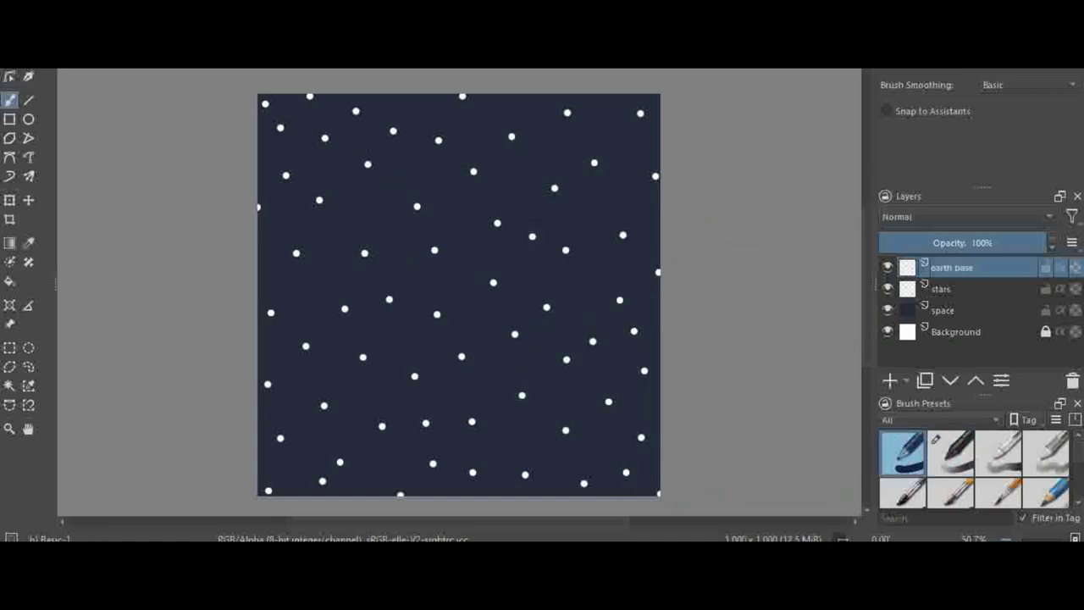
{"action": "key", "text": "bracketright"}
{"action": "key", "text": "bracketright"}
{"action": "key", "text": "bracketright"}
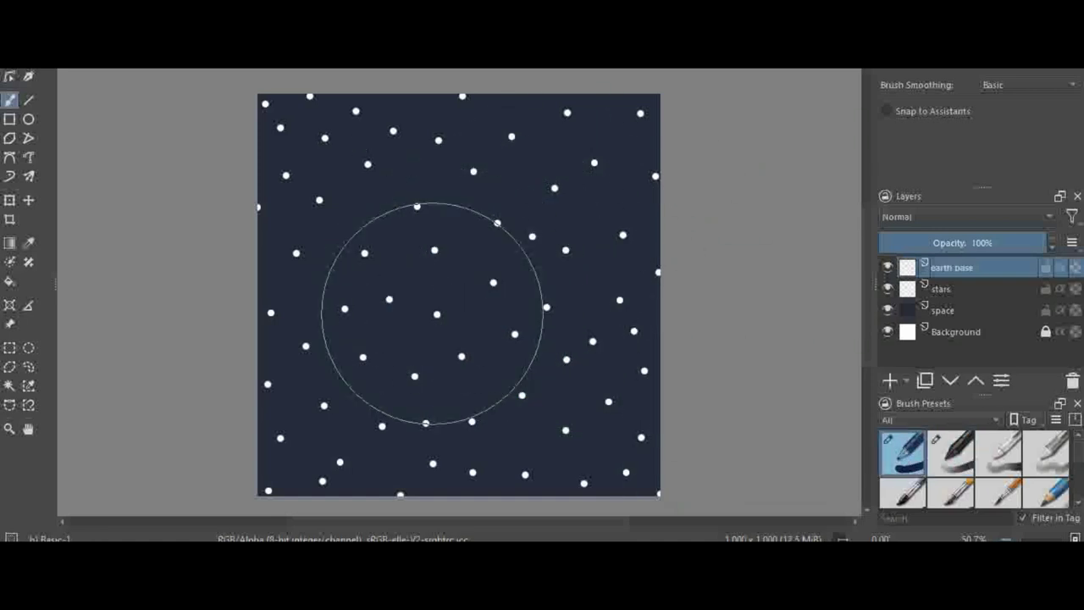
{"action": "left_click", "coordinate": [457, 290]}
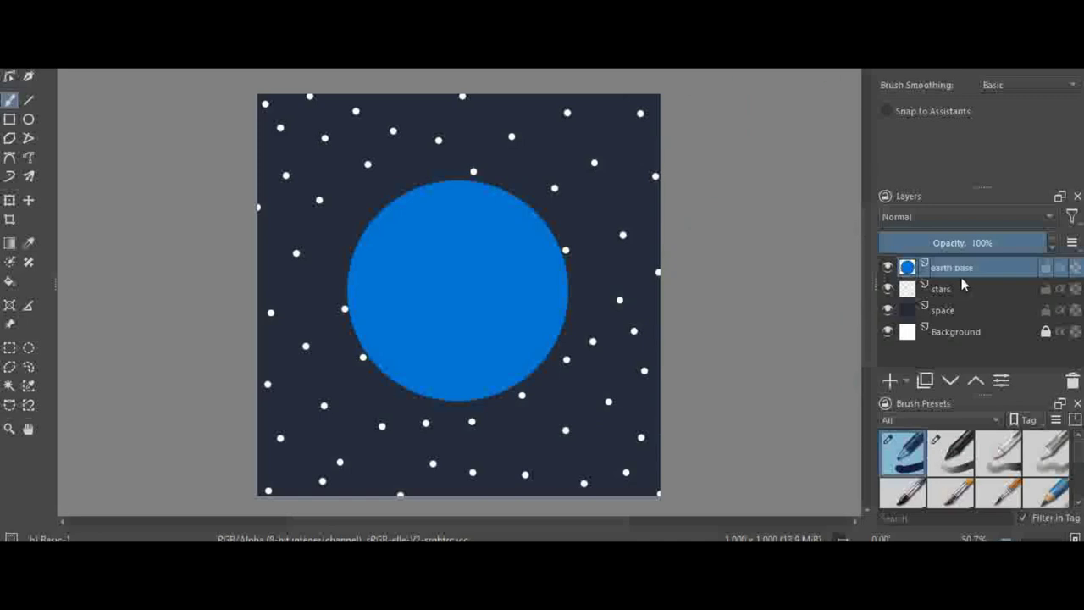
Zoom in on the globe and set dark green as the Freehand Brush colour.
{"action": "left_click", "coordinate": [9, 428]}
{"action": "left_click_drag", "start_coordinate": [288, 145], "coordinate": [491, 191]}
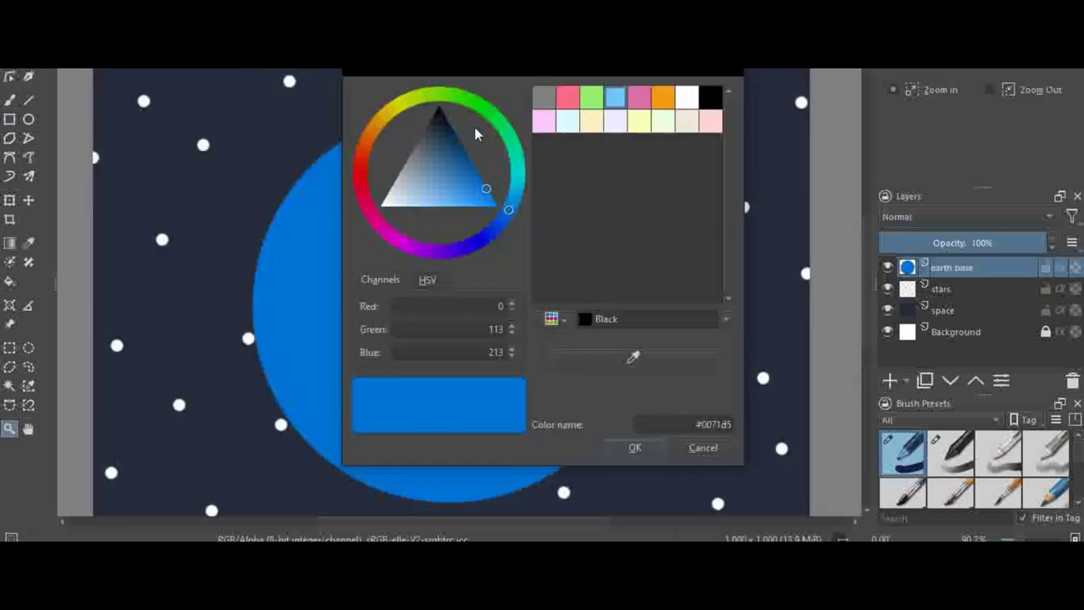
{"action": "left_click_drag", "start_coordinate": [489, 127], "coordinate": [463, 95]}
{"action": "left_click_drag", "start_coordinate": [474, 170], "coordinate": [491, 204]}
{"action": "left_click", "coordinate": [641, 448]}
{"action": "left_click", "coordinate": [9, 100]}
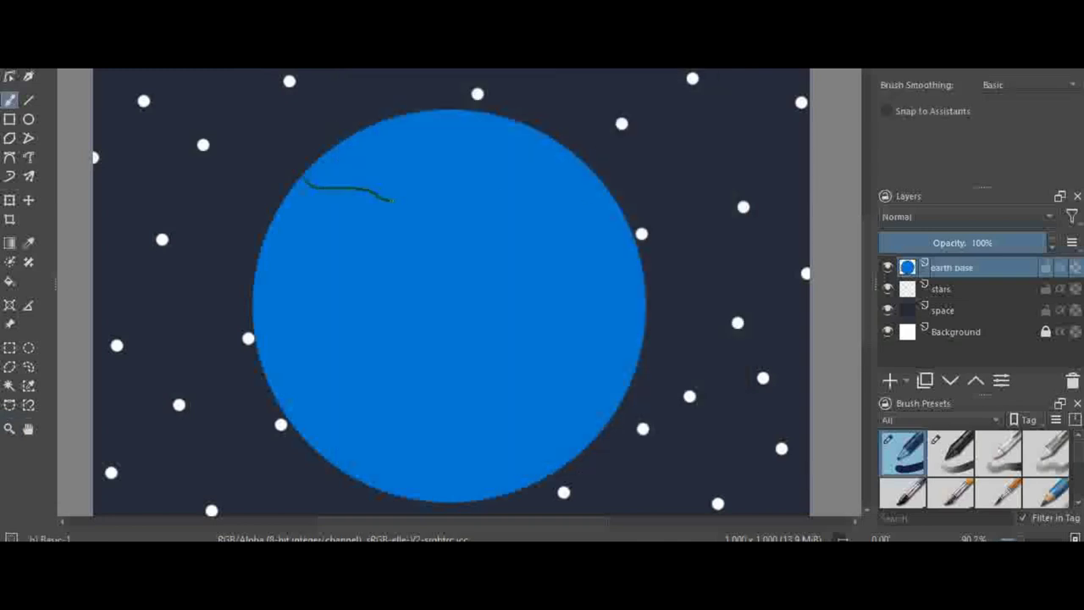
Sketch dark green continent outlines across the globe, redrawing the right-edge coastline.
{"action": "left_click_drag", "start_coordinate": [384, 251], "coordinate": [320, 275]}
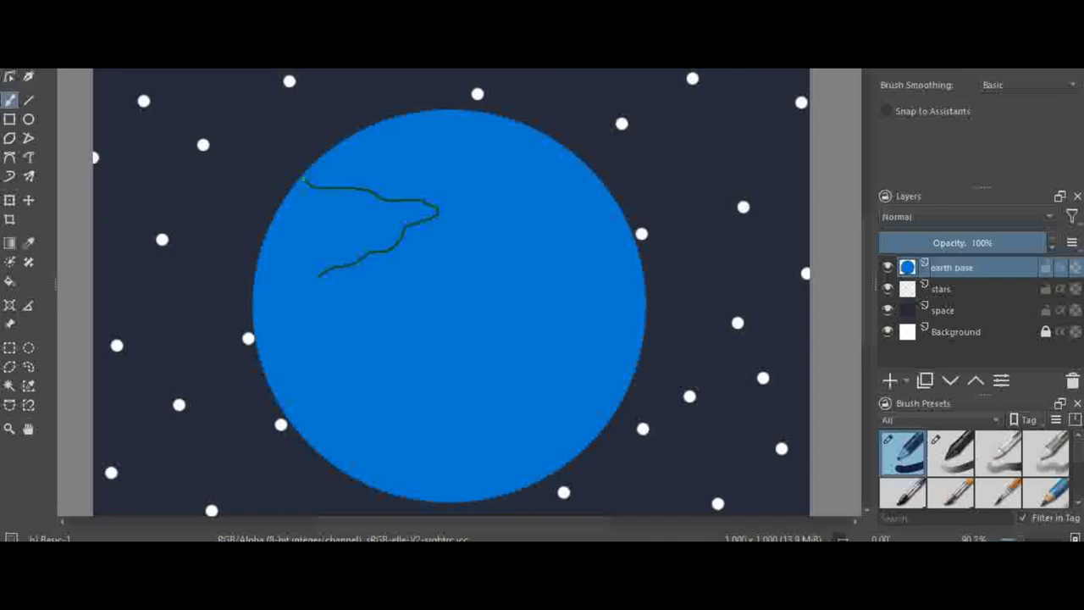
{"action": "left_click_drag", "start_coordinate": [266, 253], "coordinate": [281, 303]}
{"action": "mouse_move", "coordinate": [309, 342]}
{"action": "left_mouse_down"}
{"action": "mouse_move", "coordinate": [332, 401]}
{"action": "mouse_move", "coordinate": [377, 452]}
{"action": "mouse_move", "coordinate": [364, 389]}
{"action": "mouse_move", "coordinate": [377, 343]}
{"action": "left_mouse_up"}
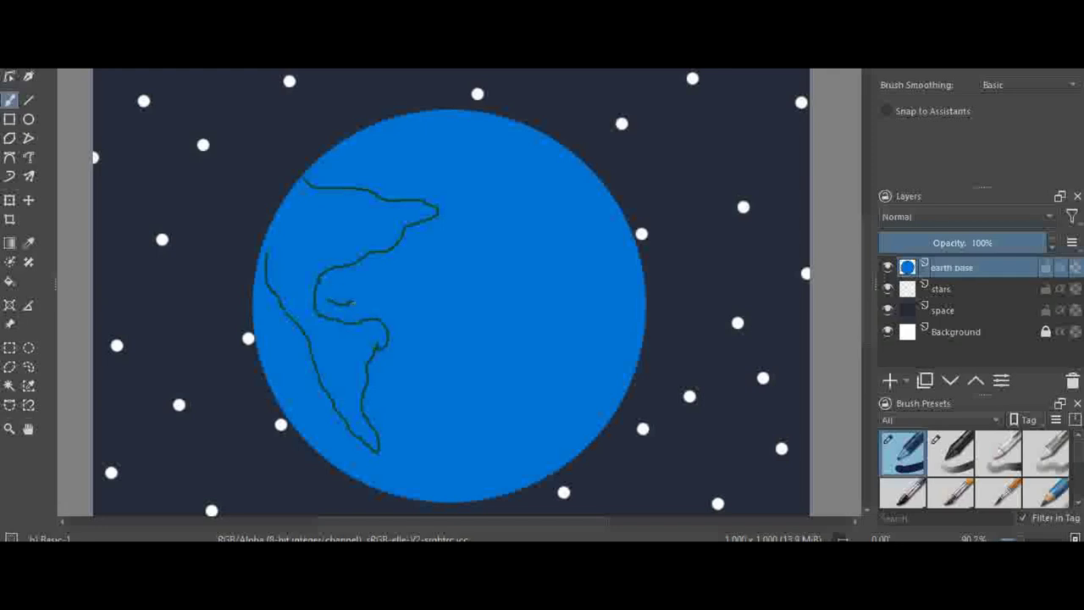
{"action": "left_click_drag", "start_coordinate": [353, 302], "coordinate": [368, 289]}
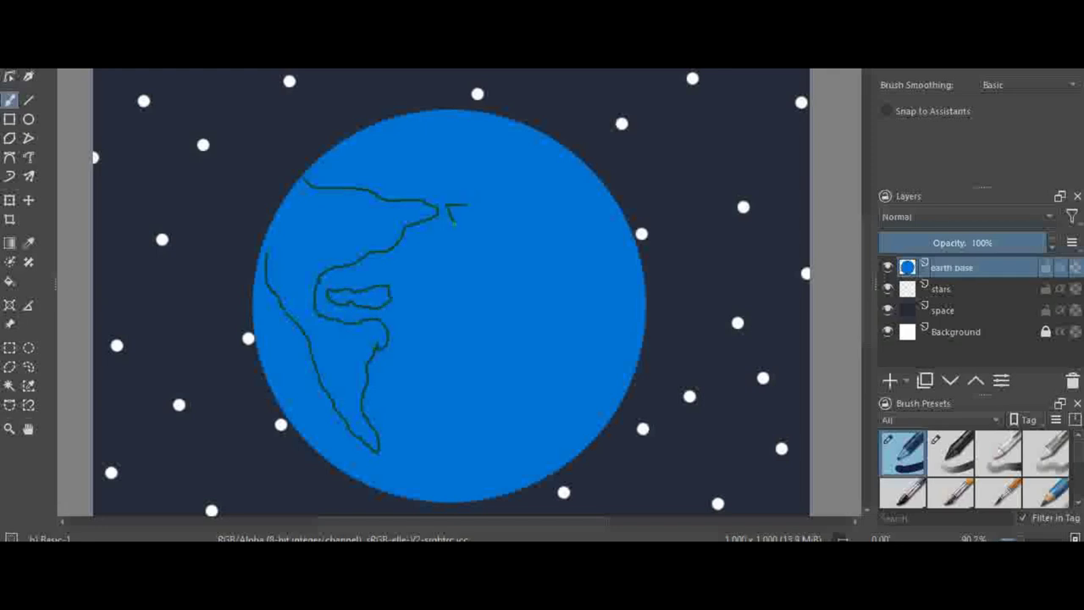
{"action": "mouse_move", "coordinate": [454, 220]}
{"action": "left_mouse_down"}
{"action": "mouse_move", "coordinate": [490, 260]}
{"action": "mouse_move", "coordinate": [520, 196]}
{"action": "mouse_move", "coordinate": [457, 206]}
{"action": "left_mouse_up"}
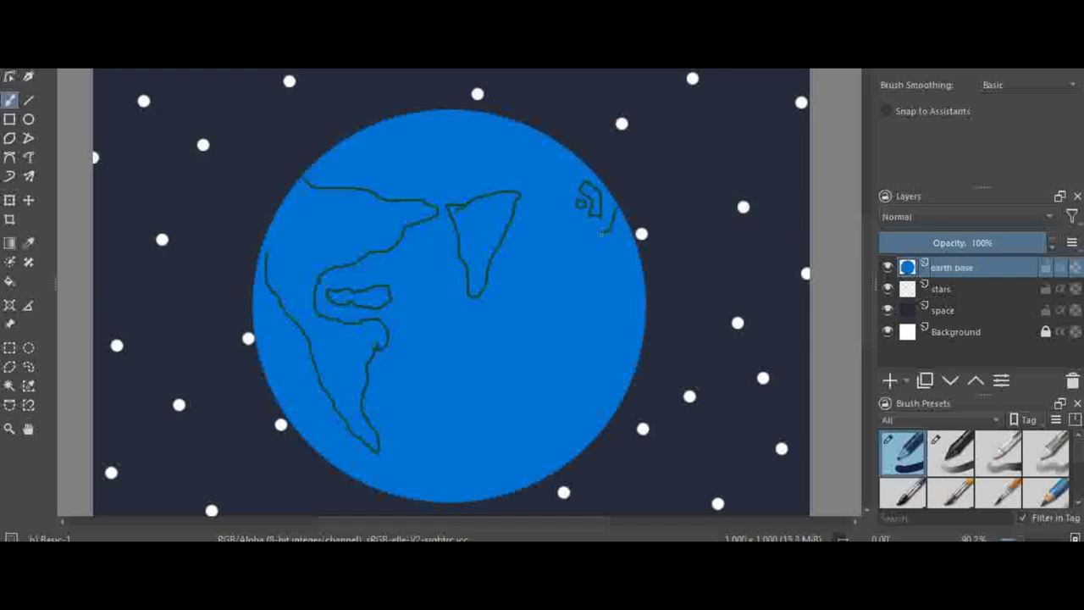
{"action": "left_click_drag", "start_coordinate": [596, 282], "coordinate": [632, 272]}
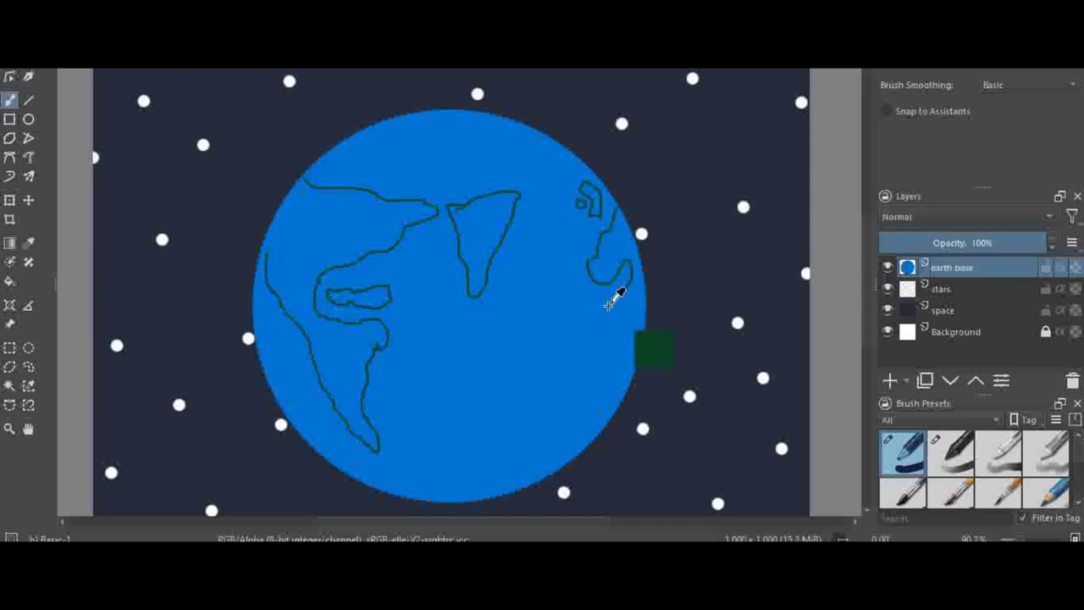
{"action": "key", "text": "ctrl+z"}
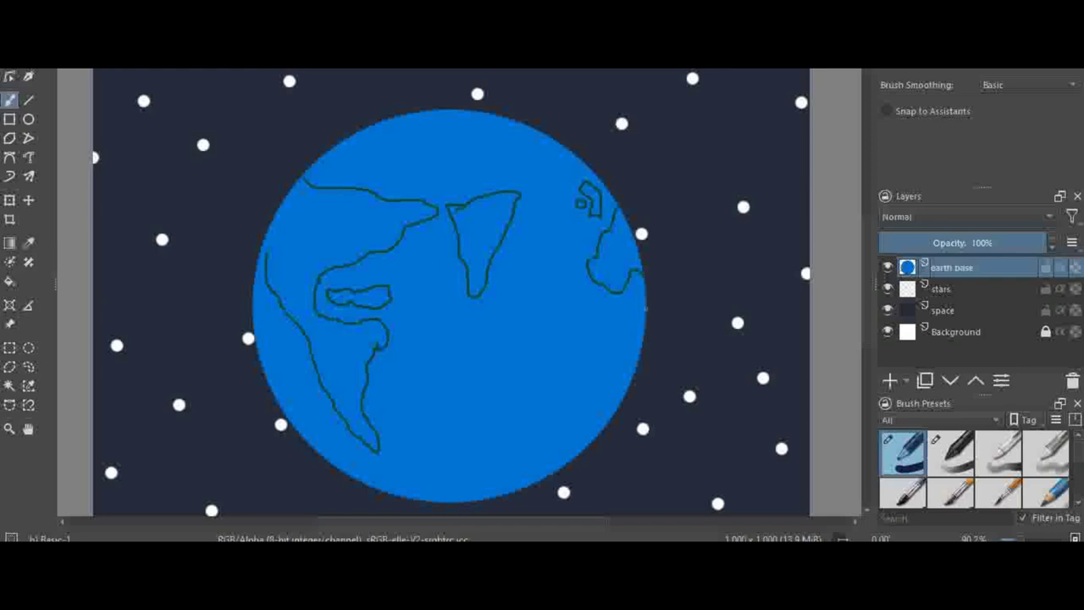
{"action": "left_click_drag", "start_coordinate": [646, 309], "coordinate": [587, 322]}
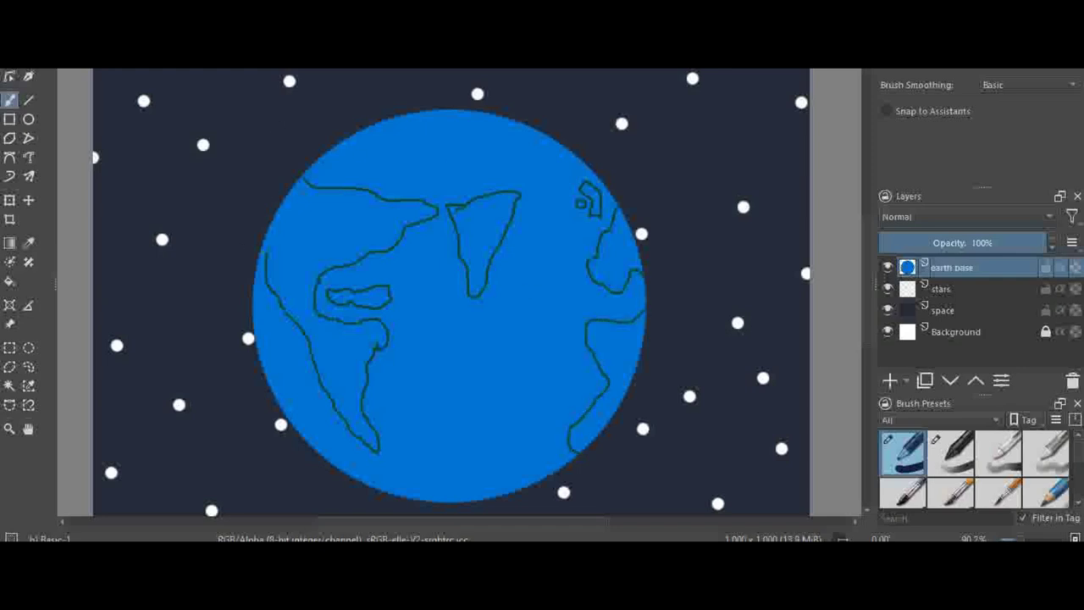
{"action": "left_click", "coordinate": [9, 428]}
Extend the dark green coastline outlines on the globe's left side.
{"action": "left_click_drag", "start_coordinate": [394, 177], "coordinate": [377, 356]}
{"action": "left_click", "coordinate": [28, 200]}
{"action": "mouse_move", "coordinate": [614, 196]}
{"action": "left_mouse_down"}
{"action": "mouse_move", "coordinate": [550, 188]}
{"action": "mouse_move", "coordinate": [615, 196]}
{"action": "left_mouse_up"}
{"action": "left_click", "coordinate": [28, 429]}
{"action": "left_click_drag", "start_coordinate": [749, 199], "coordinate": [542, 220]}
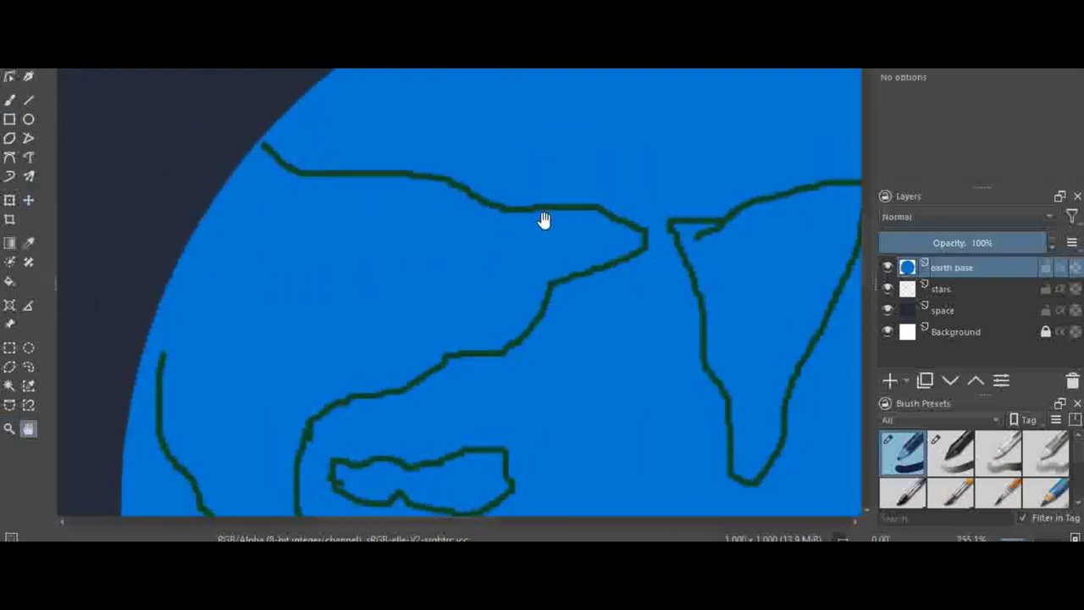
{"action": "left_click", "coordinate": [9, 100]}
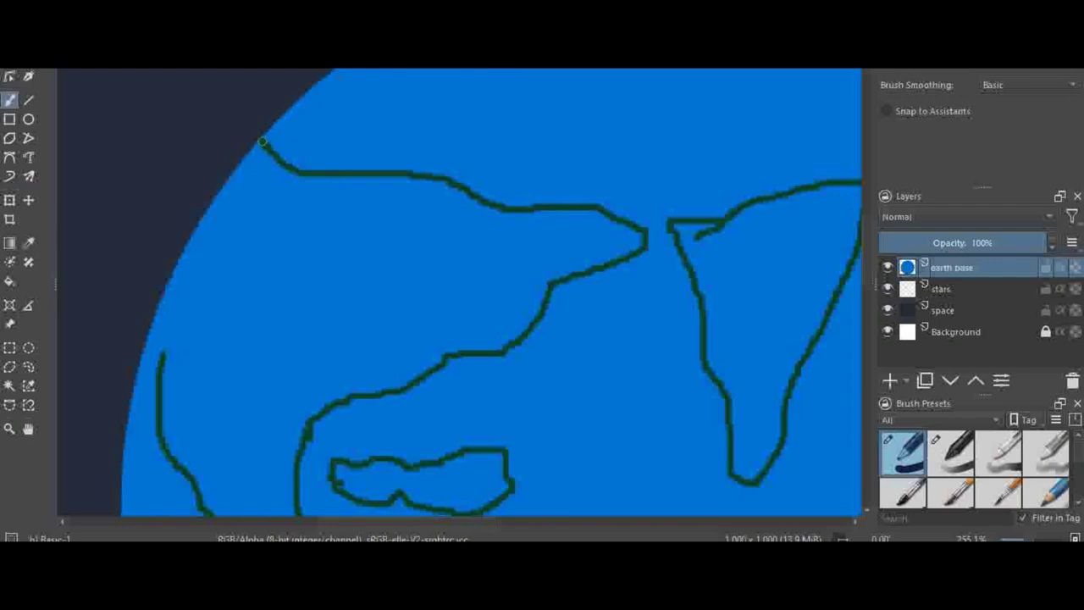
{"action": "left_click_drag", "start_coordinate": [162, 352], "coordinate": [152, 331]}
{"action": "scroll", "coordinate": [457, 292], "scroll_direction": "down", "scroll_amount": 5}
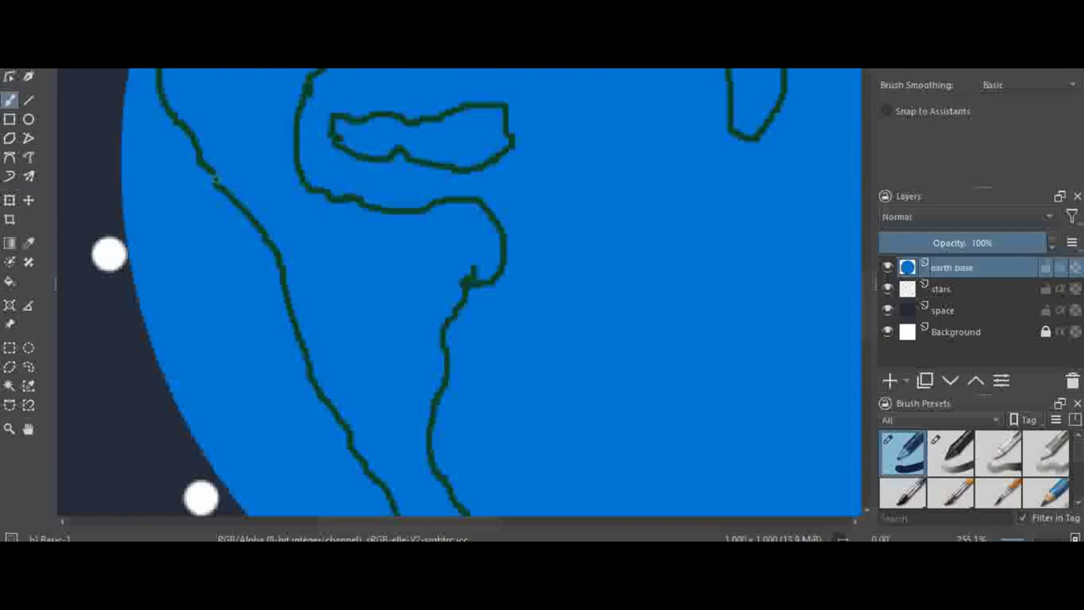
{"action": "left_click_drag", "start_coordinate": [130, 199], "coordinate": [147, 215]}
{"action": "scroll", "coordinate": [870, 310], "scroll_direction": "down", "scroll_amount": 3}
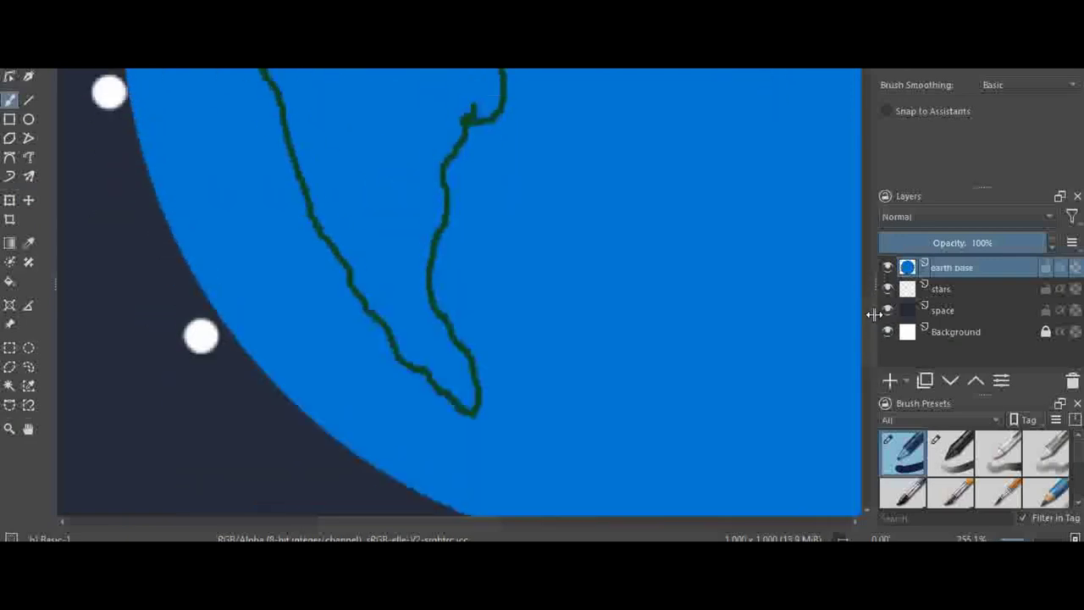
{"action": "scroll", "coordinate": [588, 523], "scroll_direction": "right", "scroll_amount": 8}
{"action": "scroll", "coordinate": [868, 350], "scroll_direction": "up", "scroll_amount": 4}
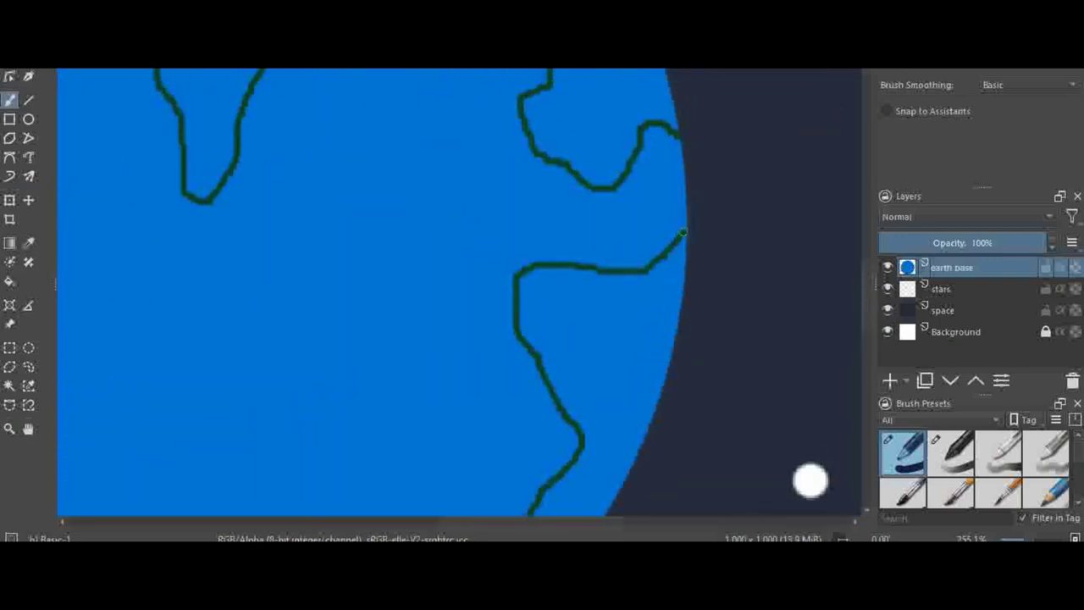
Rename the 'earth base' layer to 'earth' and paint the small island solid dark green.
{"action": "double_click", "coordinate": [953, 266]}
{"action": "type", "text": "earth"}
{"action": "key", "text": "Return"}
{"action": "scroll", "coordinate": [866, 270], "scroll_direction": "up", "scroll_amount": 3}
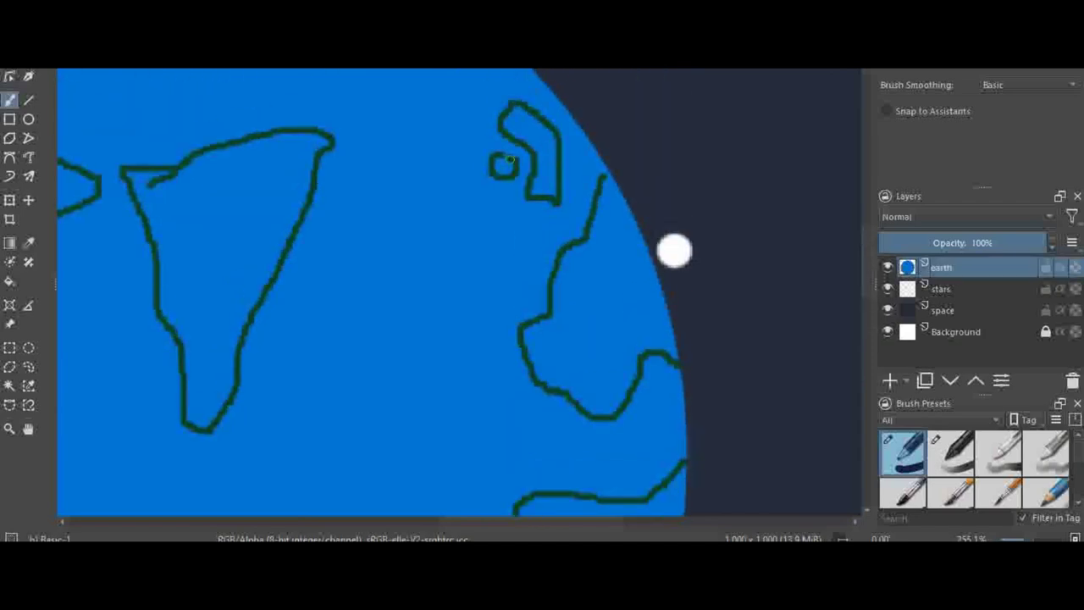
{"action": "left_click_drag", "start_coordinate": [510, 159], "coordinate": [505, 172]}
Fill the small island and the right and left landmasses with dark green.
{"action": "scroll", "coordinate": [685, 349], "scroll_direction": "up", "scroll_amount": 3}
{"action": "left_click", "coordinate": [9, 281]}
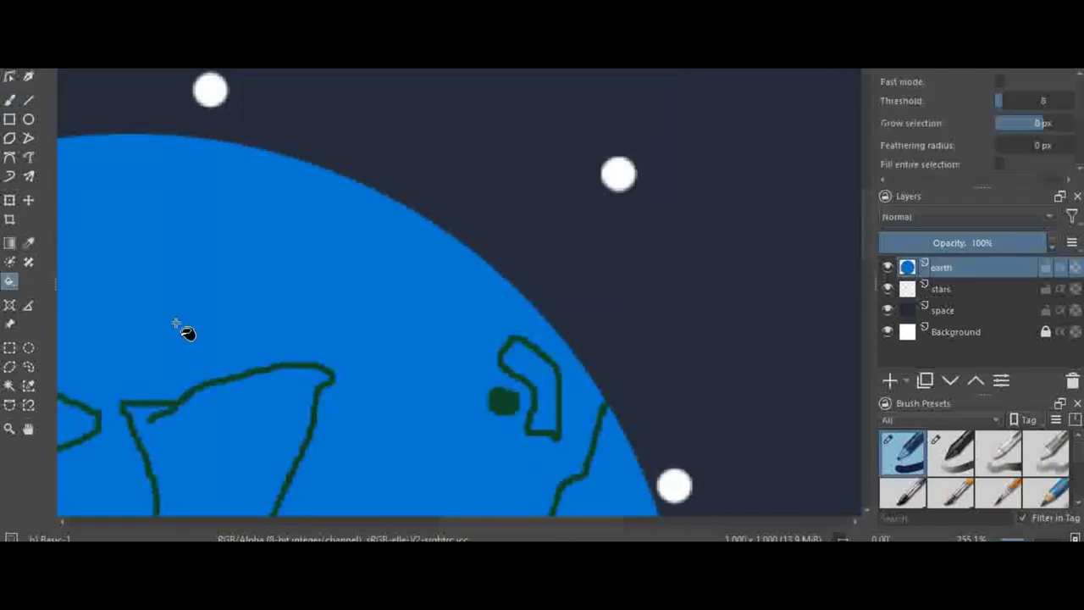
{"action": "left_click", "coordinate": [542, 385]}
{"action": "scroll", "coordinate": [556, 262], "scroll_direction": "down", "scroll_amount": 2}
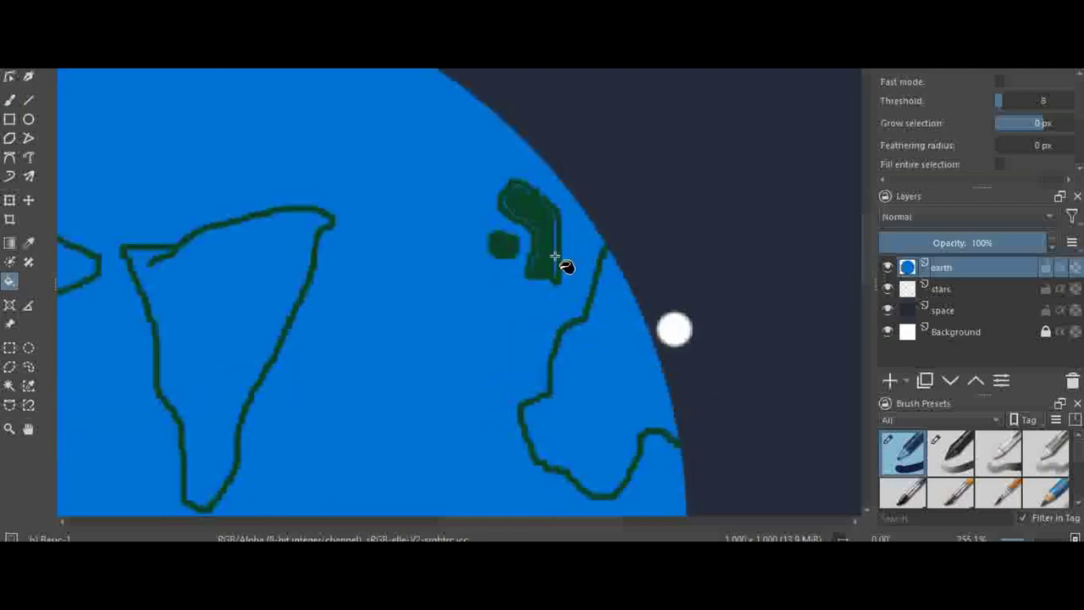
{"action": "left_click", "coordinate": [630, 392]}
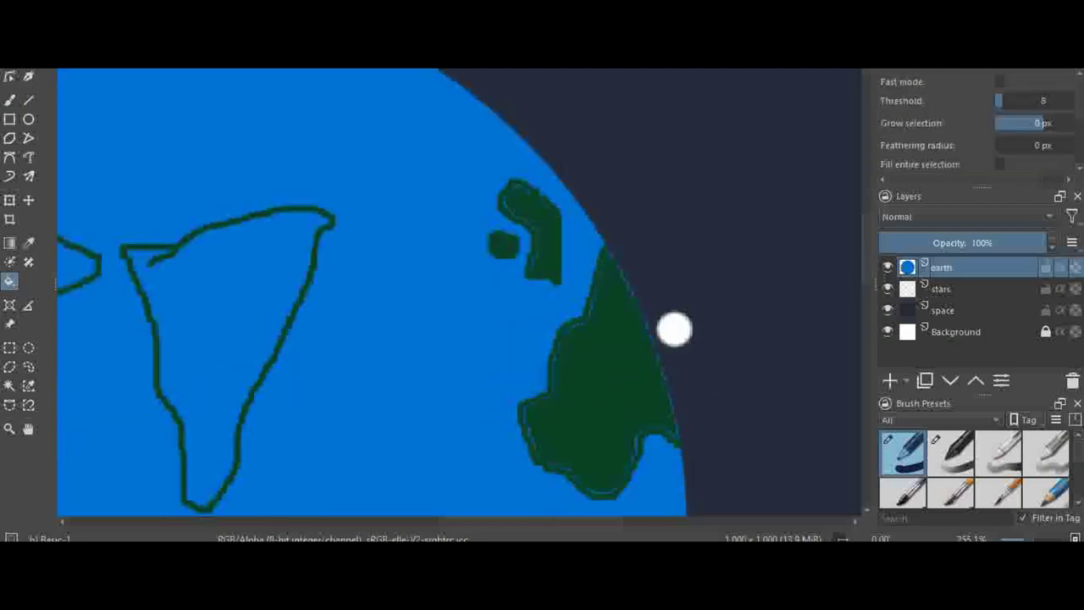
{"action": "left_click", "coordinate": [268, 328]}
Fill the South American landmass and a second small island with dark green.
{"action": "scroll", "coordinate": [746, 235], "scroll_direction": "left", "scroll_amount": 2}
{"action": "scroll", "coordinate": [747, 235], "scroll_direction": "down", "scroll_amount": 4}
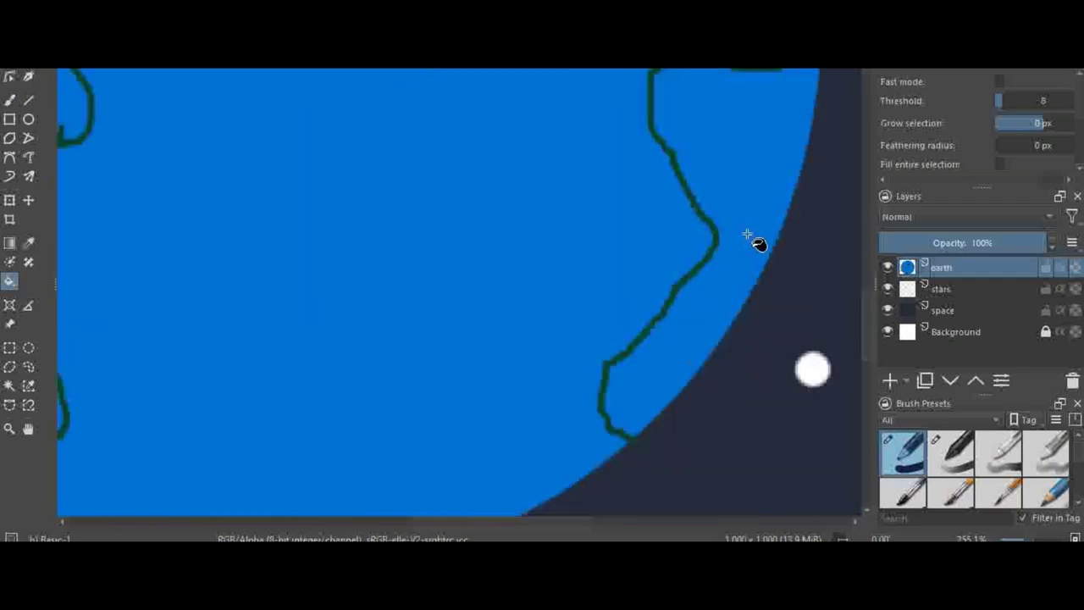
{"action": "scroll", "coordinate": [455, 520], "scroll_direction": "left", "scroll_amount": 5}
{"action": "left_click", "coordinate": [541, 266]}
{"action": "scroll", "coordinate": [559, 356], "scroll_direction": "up", "scroll_amount": 3}
{"action": "left_click", "coordinate": [580, 444]}
{"action": "scroll", "coordinate": [575, 493], "scroll_direction": "right", "scroll_amount": 3}
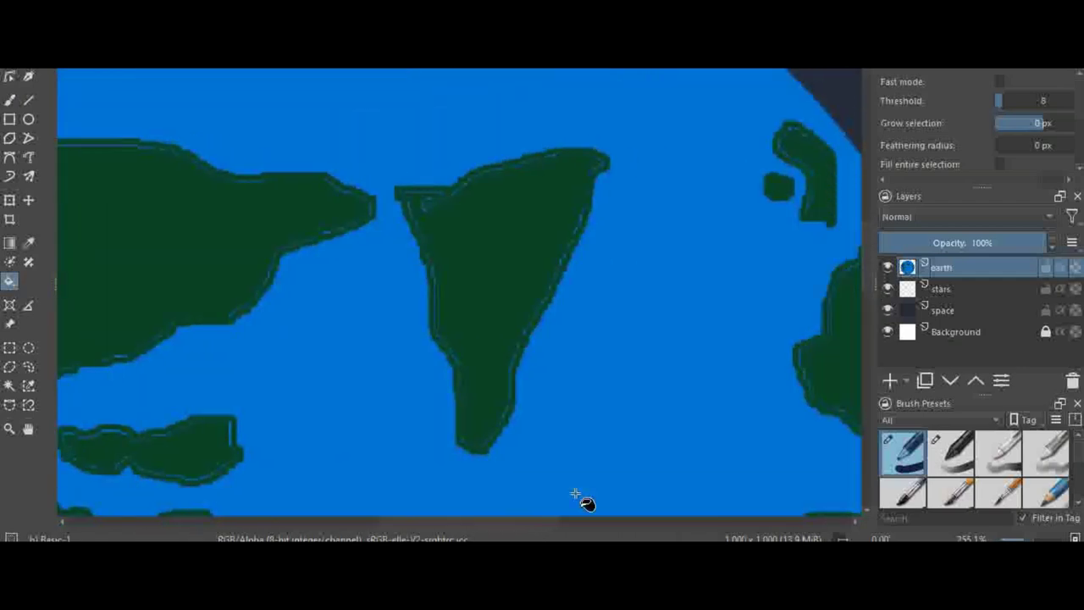
{"action": "scroll", "coordinate": [857, 233], "scroll_direction": "up", "scroll_amount": 5}
{"action": "left_click", "coordinate": [628, 447]}
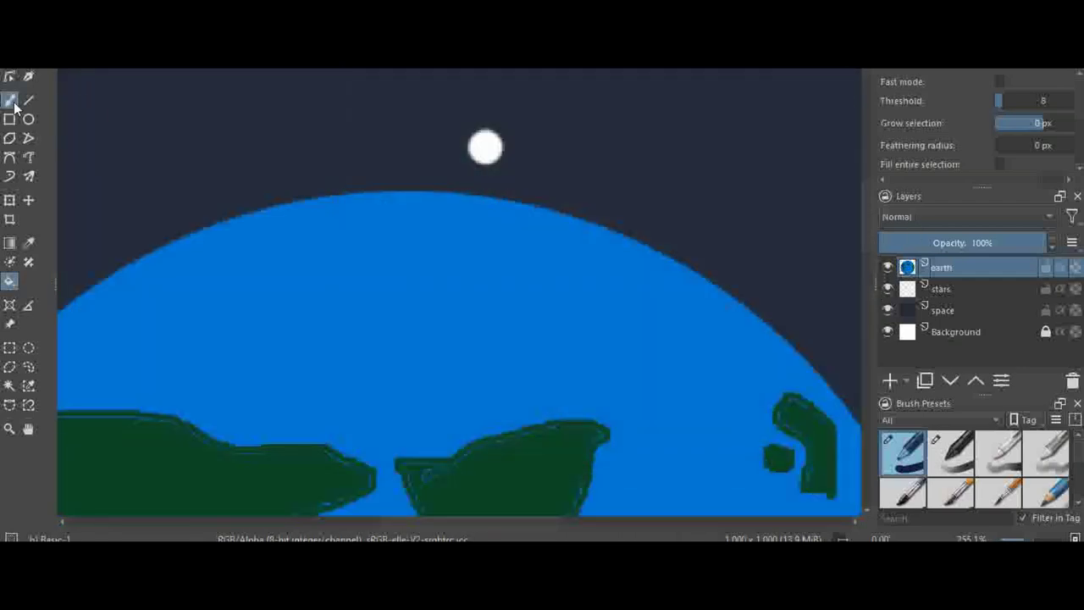
Draw a white line across the top of the globe marking the north ice cap.
{"action": "left_click", "coordinate": [11, 101]}
{"action": "mouse_move", "coordinate": [264, 211]}
{"action": "left_mouse_down"}
{"action": "mouse_move", "coordinate": [343, 243]}
{"action": "mouse_move", "coordinate": [493, 253]}
{"action": "mouse_move", "coordinate": [563, 217]}
{"action": "left_mouse_up"}
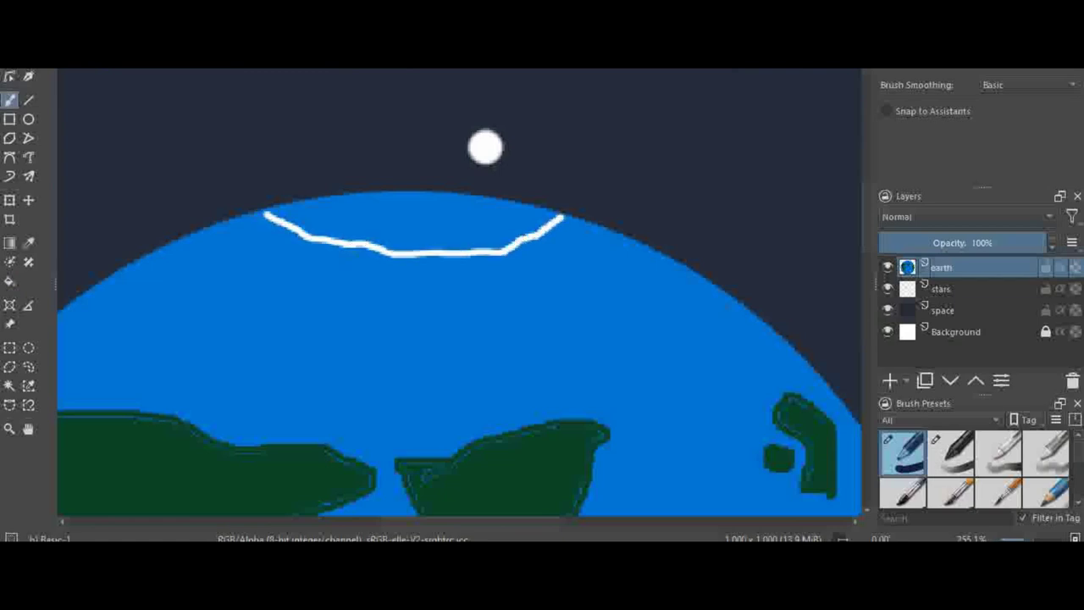
{"action": "left_click_drag", "start_coordinate": [259, 210], "coordinate": [271, 216]}
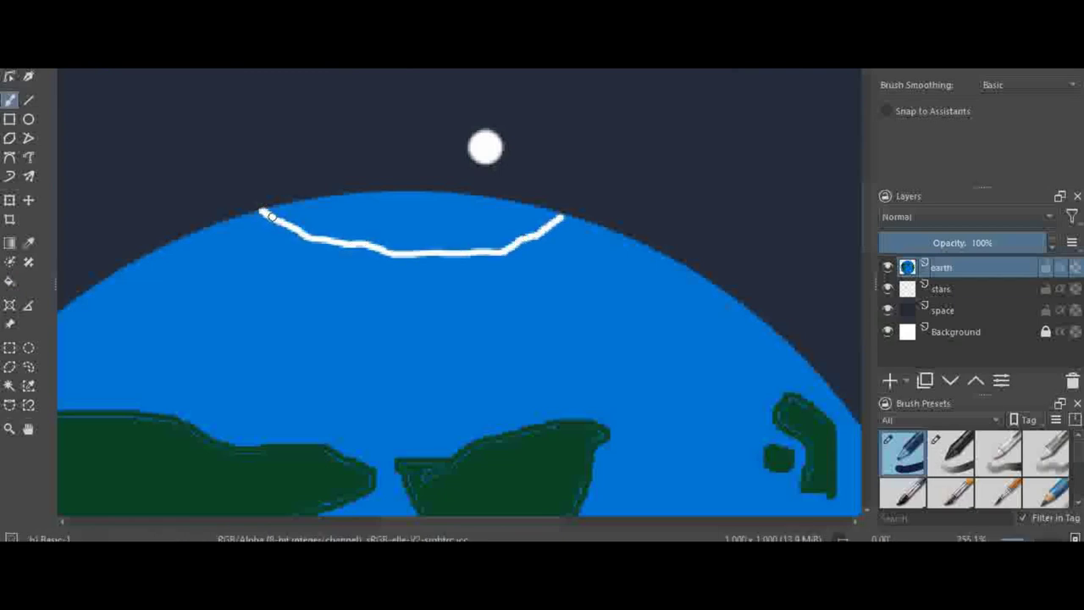
{"action": "left_click", "coordinate": [17, 256]}
{"action": "key", "text": "b"}
Outline and fill a new dark green landmass near the globe's upper right.
{"action": "mouse_move", "coordinate": [758, 320]}
{"action": "left_mouse_down"}
{"action": "mouse_move", "coordinate": [689, 360]}
{"action": "mouse_move", "coordinate": [680, 265]}
{"action": "left_mouse_up"}
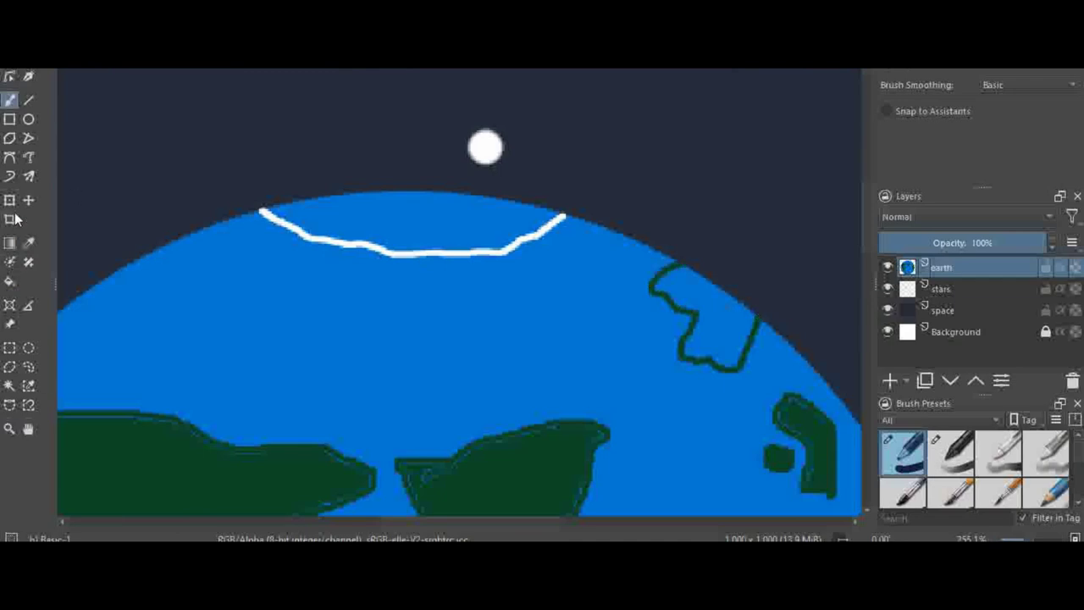
{"action": "left_click", "coordinate": [9, 280]}
{"action": "left_click", "coordinate": [717, 310]}
Fill the north ice cap white, using white sampled from the cap line.
{"action": "left_click", "coordinate": [30, 245]}
{"action": "left_click", "coordinate": [315, 237]}
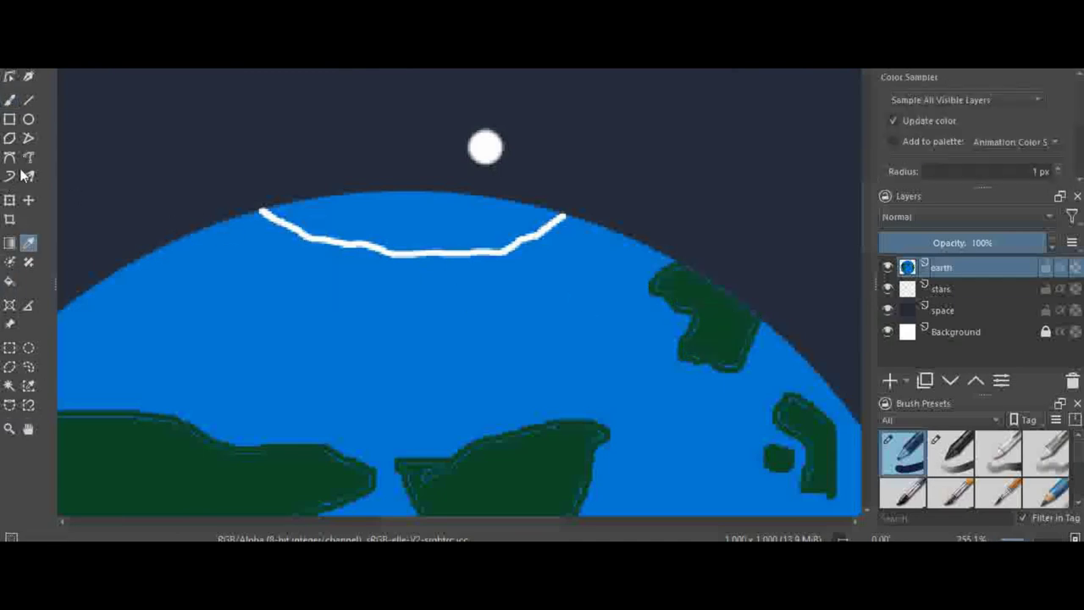
{"action": "left_click", "coordinate": [9, 280]}
{"action": "left_click", "coordinate": [416, 235]}
{"action": "scroll", "coordinate": [871, 246], "scroll_direction": "down", "scroll_amount": 10}
{"action": "scroll", "coordinate": [729, 401], "scroll_direction": "down", "scroll_amount": 3}
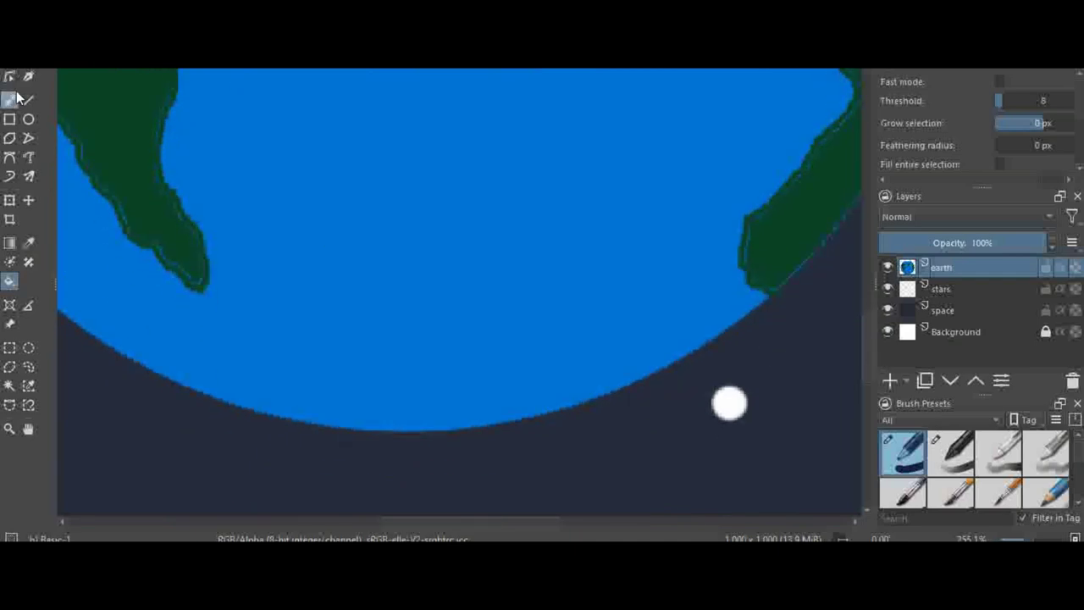
Draw and fill a white south ice cap, covering the thin blue line along its edge.
{"action": "key", "text": "b"}
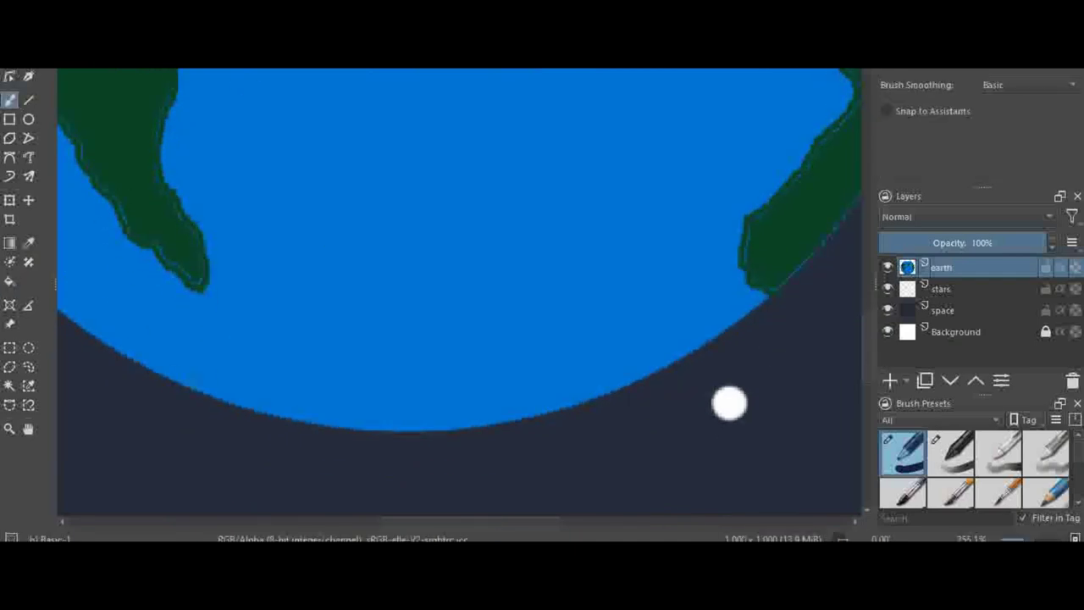
{"action": "mouse_move", "coordinate": [191, 383]}
{"action": "left_mouse_down"}
{"action": "mouse_move", "coordinate": [220, 370]}
{"action": "mouse_move", "coordinate": [618, 385]}
{"action": "left_mouse_up"}
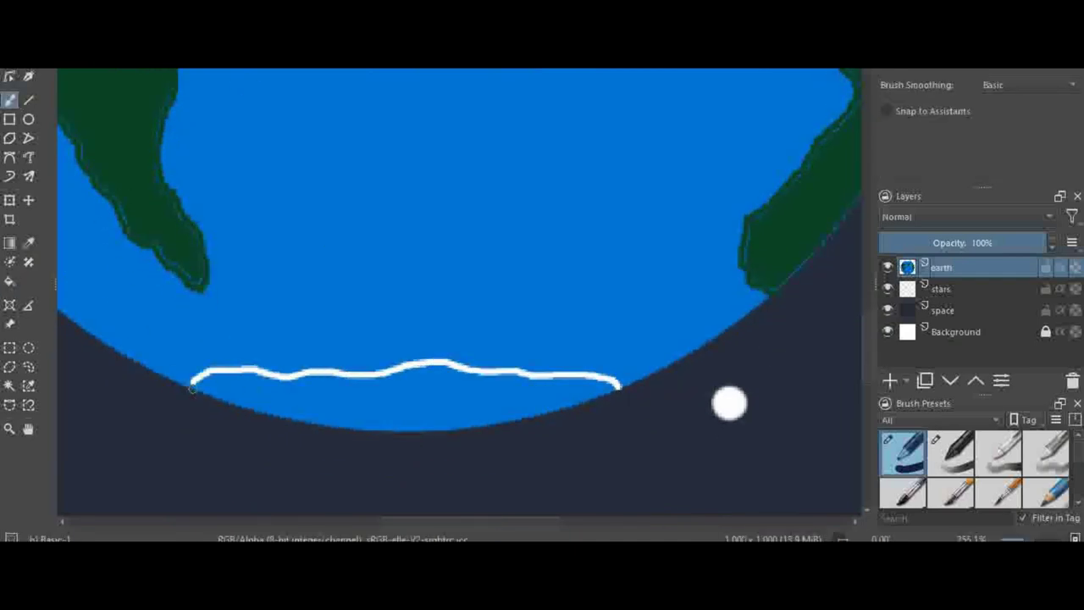
{"action": "left_click", "coordinate": [9, 280]}
{"action": "left_click", "coordinate": [407, 398]}
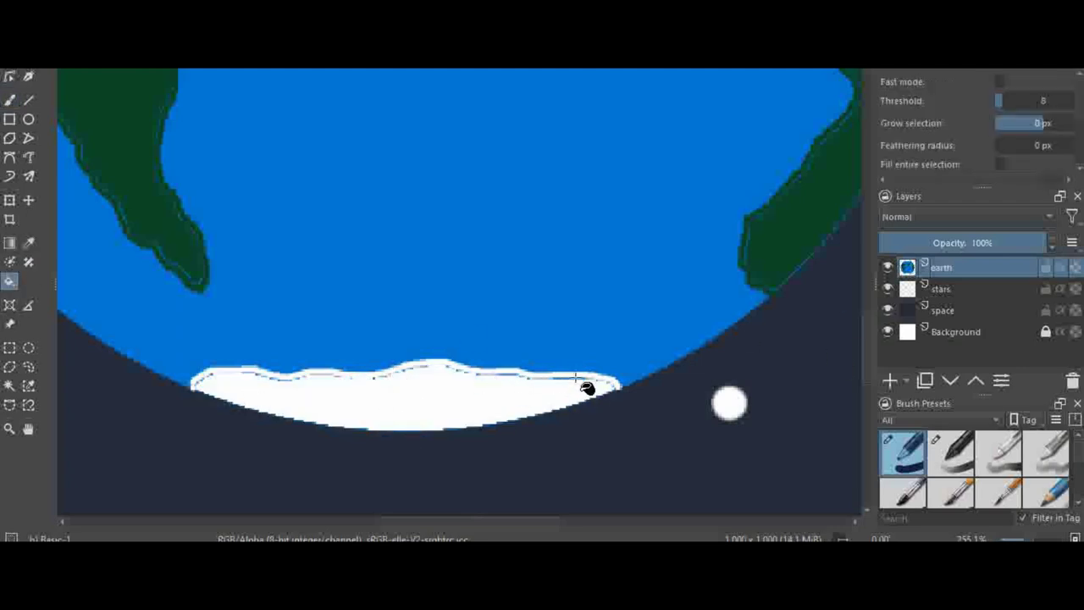
{"action": "left_click", "coordinate": [9, 100]}
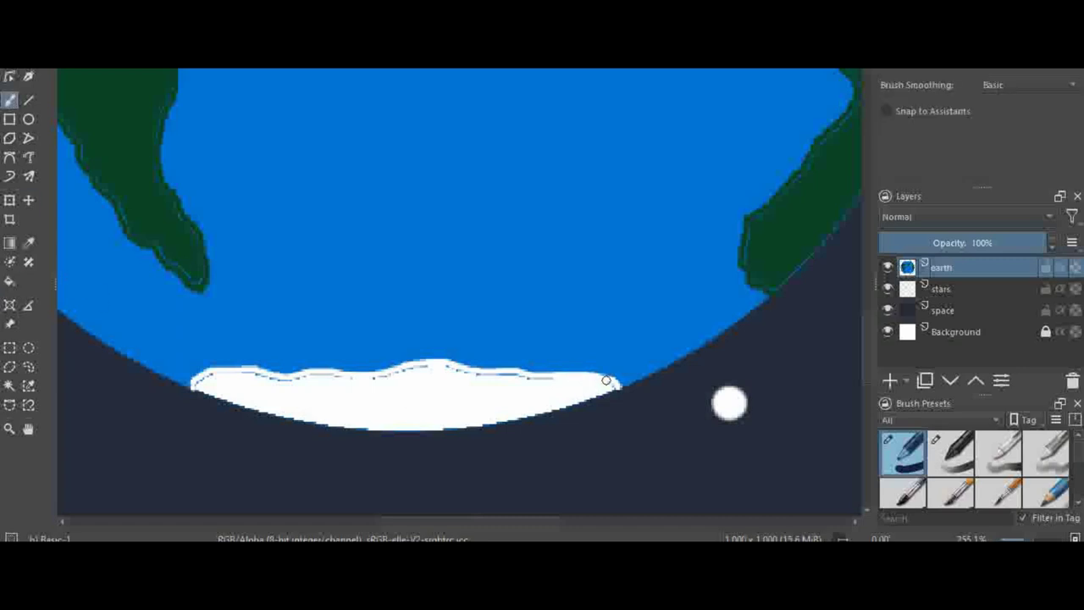
{"action": "mouse_move", "coordinate": [597, 381]}
{"action": "left_mouse_down"}
{"action": "mouse_move", "coordinate": [442, 364]}
{"action": "mouse_move", "coordinate": [476, 375]}
{"action": "mouse_move", "coordinate": [418, 367]}
{"action": "mouse_move", "coordinate": [371, 382]}
{"action": "mouse_move", "coordinate": [398, 370]}
{"action": "mouse_move", "coordinate": [265, 378]}
{"action": "left_mouse_up"}
Cover the blue outline under the north cap and zoom out to the whole cover.
{"action": "key", "text": "5"}
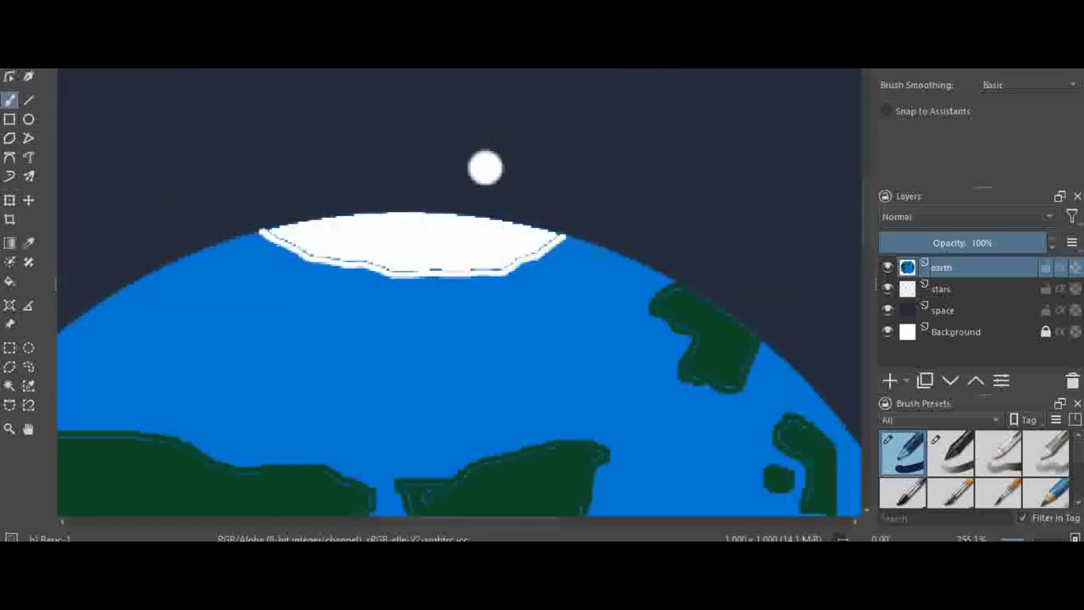
{"action": "mouse_move", "coordinate": [559, 235]}
{"action": "left_mouse_down"}
{"action": "mouse_move", "coordinate": [504, 267]}
{"action": "mouse_move", "coordinate": [427, 270]}
{"action": "mouse_move", "coordinate": [309, 254]}
{"action": "mouse_move", "coordinate": [271, 233]}
{"action": "left_mouse_up"}
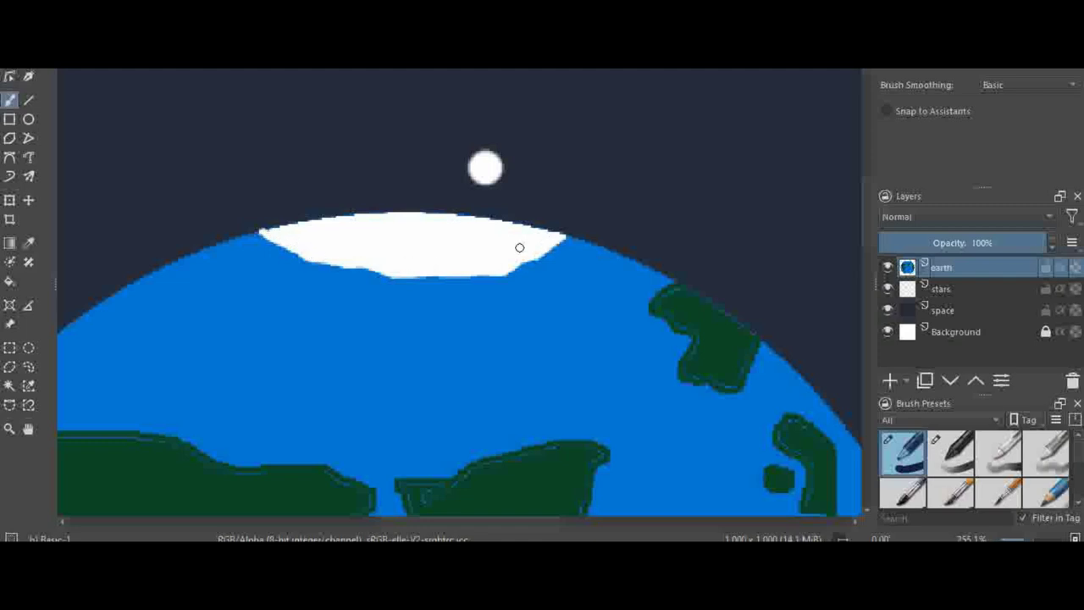
{"action": "scroll", "coordinate": [859, 254], "scroll_direction": "down", "scroll_amount": 5}
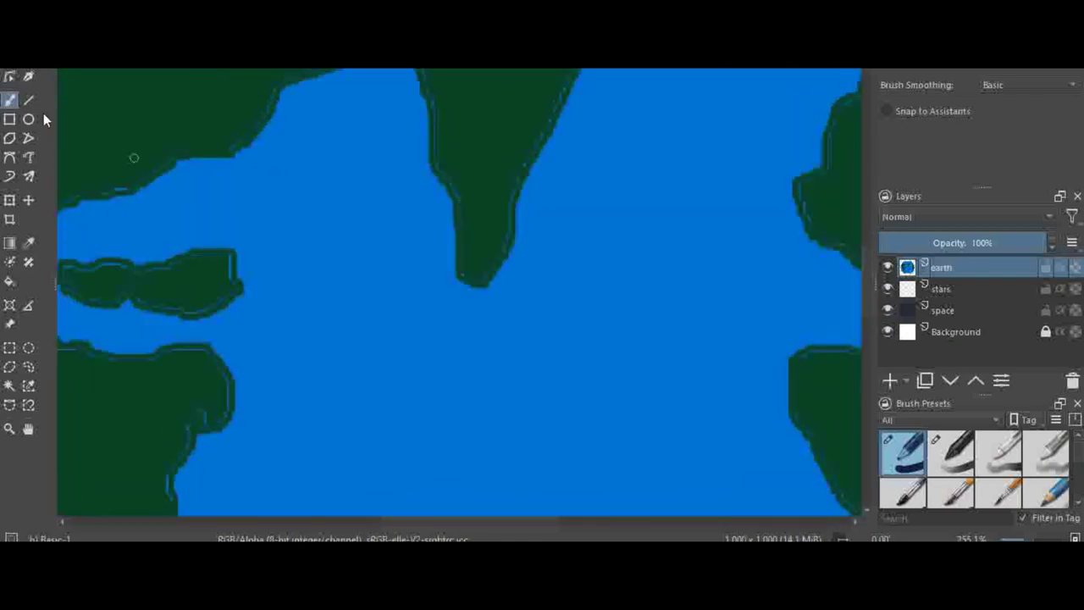
{"action": "left_click", "coordinate": [8, 429]}
{"action": "left_click_drag", "start_coordinate": [641, 234], "coordinate": [470, 295]}
Add a paint layer, then draw a text box and type the title 'THE WORD'.
{"action": "left_click", "coordinate": [10, 99]}
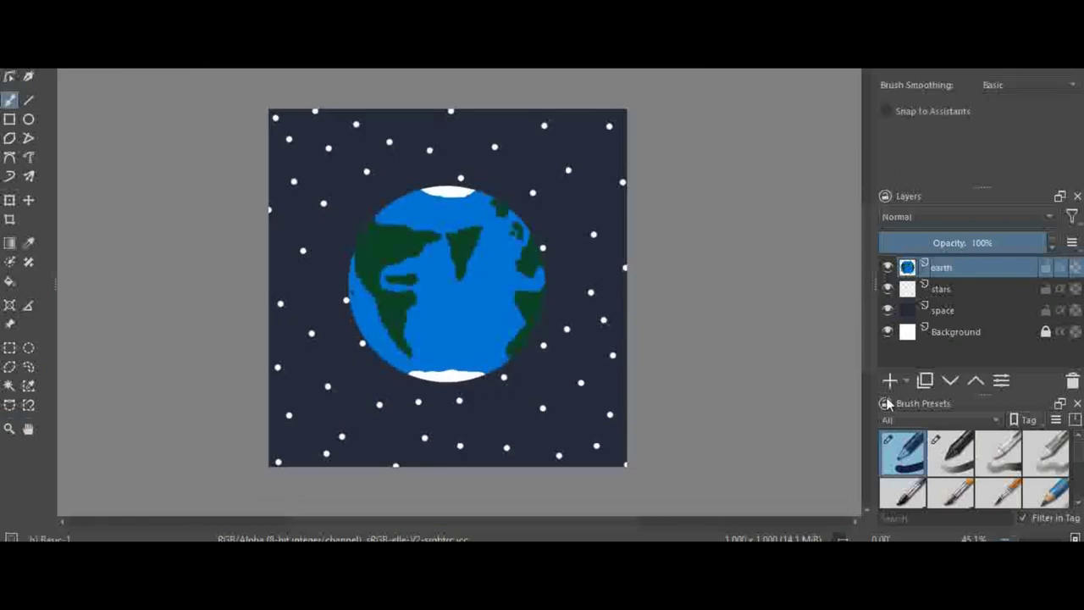
{"action": "key", "text": "Insert"}
{"action": "left_click", "coordinate": [29, 157]}
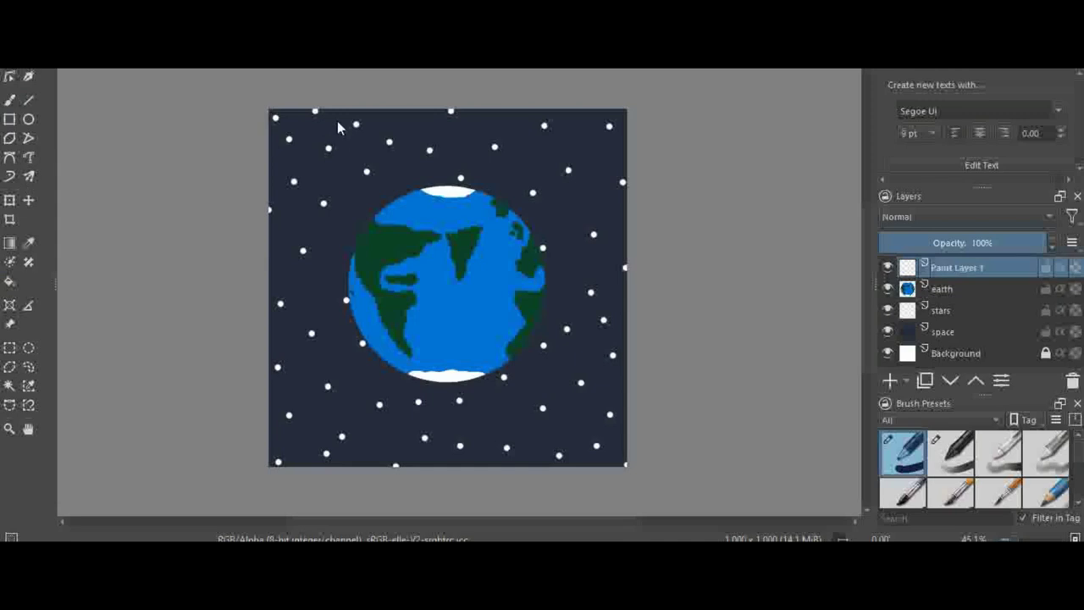
{"action": "left_click_drag", "start_coordinate": [337, 127], "coordinate": [551, 190]}
{"action": "type", "text": "THE WORD"}
Make the title bold Franklin Gothic Heavy at size 28 and move it down about 20 px.
{"action": "key", "text": "ctrl+a"}
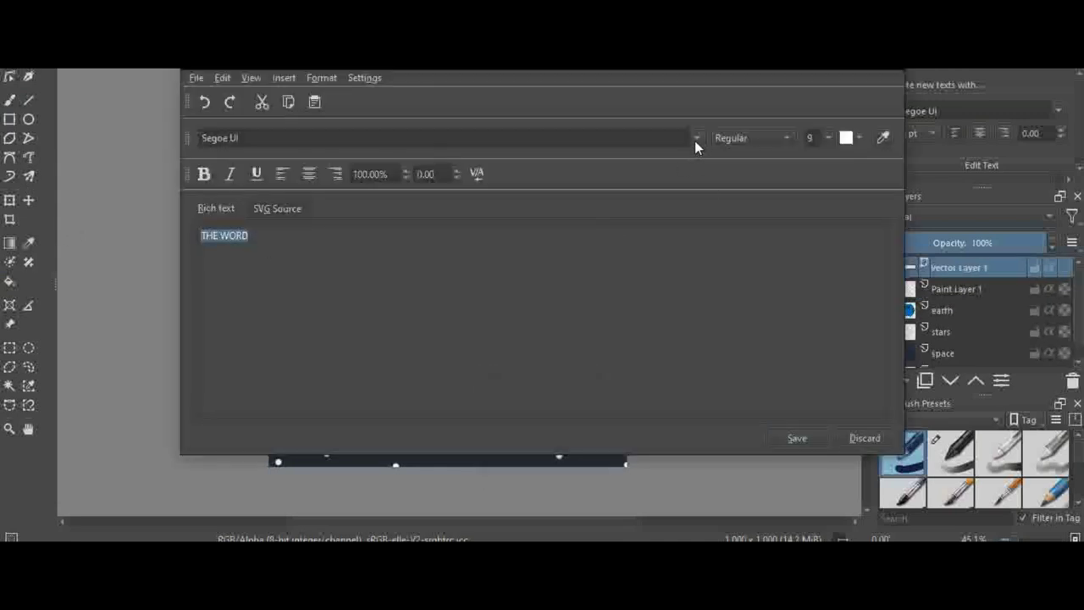
{"action": "left_click", "coordinate": [694, 138]}
{"action": "left_click", "coordinate": [613, 159]}
{"action": "left_click", "coordinate": [828, 137]}
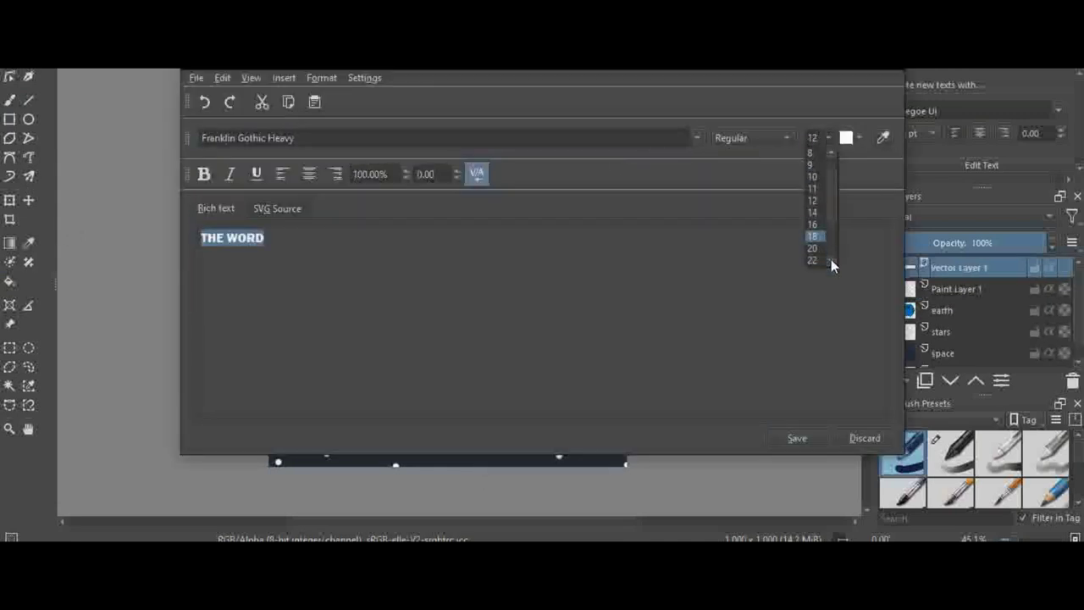
{"action": "left_click", "coordinate": [825, 247]}
{"action": "left_click", "coordinate": [817, 259]}
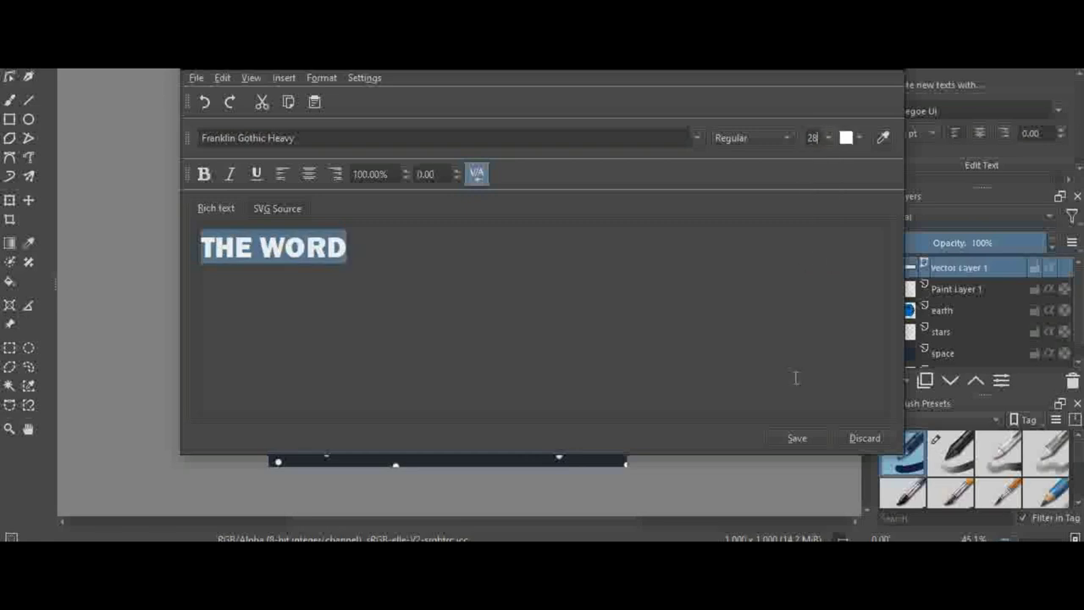
{"action": "left_click", "coordinate": [203, 176]}
{"action": "left_click", "coordinate": [800, 438]}
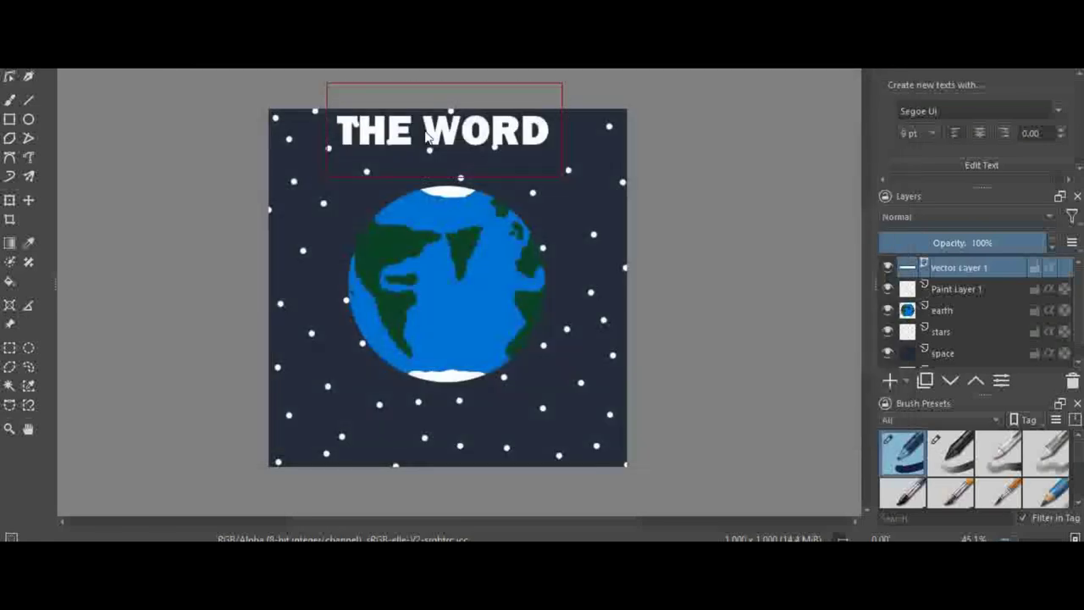
{"action": "key", "text": "t"}
{"action": "left_click_drag", "start_coordinate": [434, 134], "coordinate": [441, 158]}
Recolour the title text yellow and save it to the canvas.
{"action": "left_click", "coordinate": [9, 76]}
{"action": "left_click", "coordinate": [29, 157]}
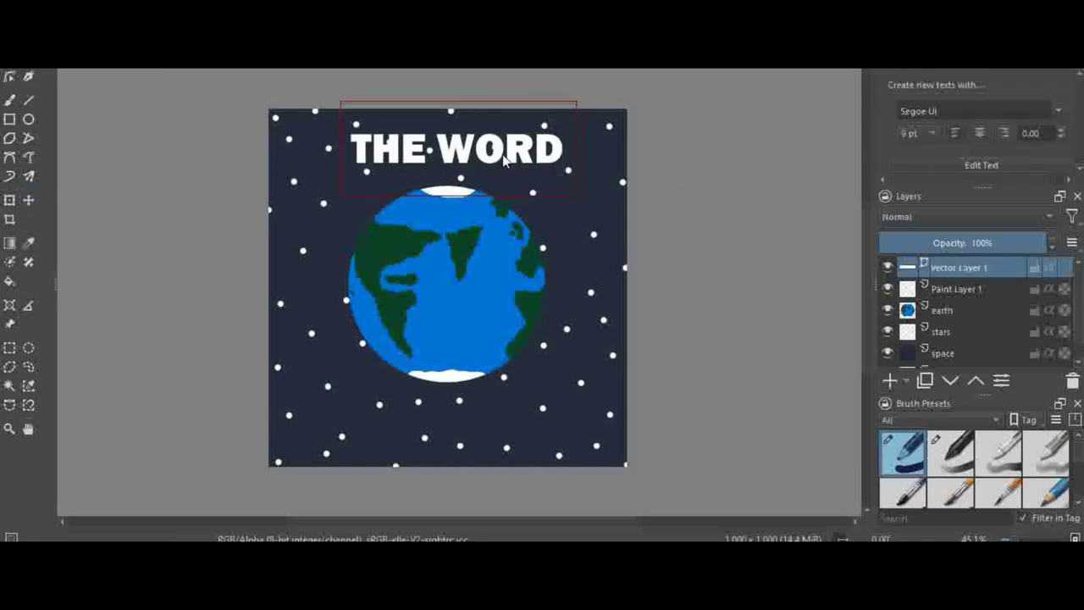
{"action": "key", "text": "Return"}
{"action": "left_click", "coordinate": [846, 137]}
{"action": "left_click", "coordinate": [855, 217]}
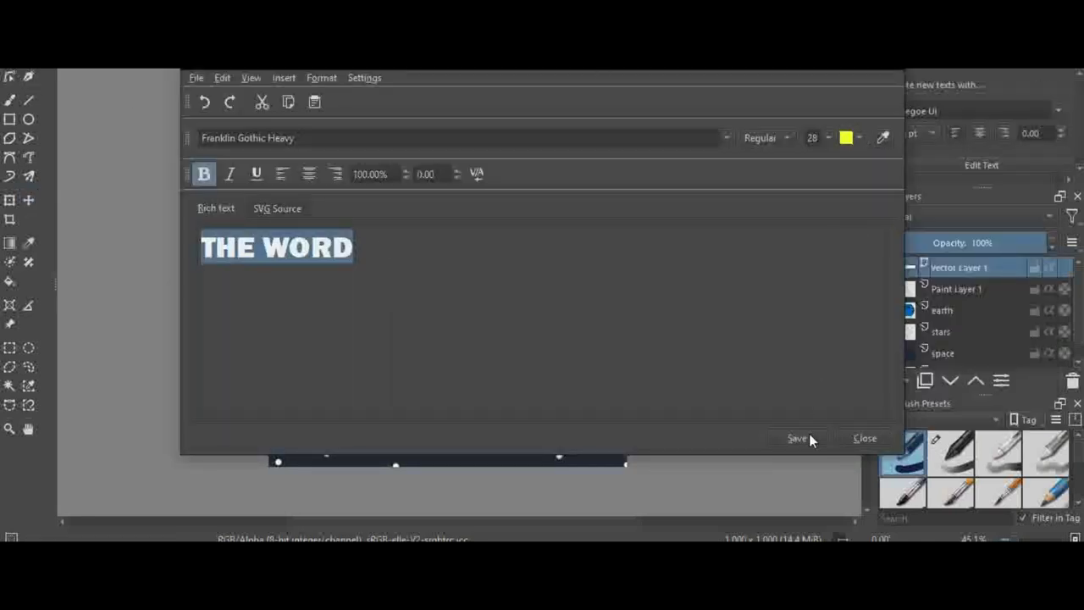
{"action": "left_click", "coordinate": [801, 438]}
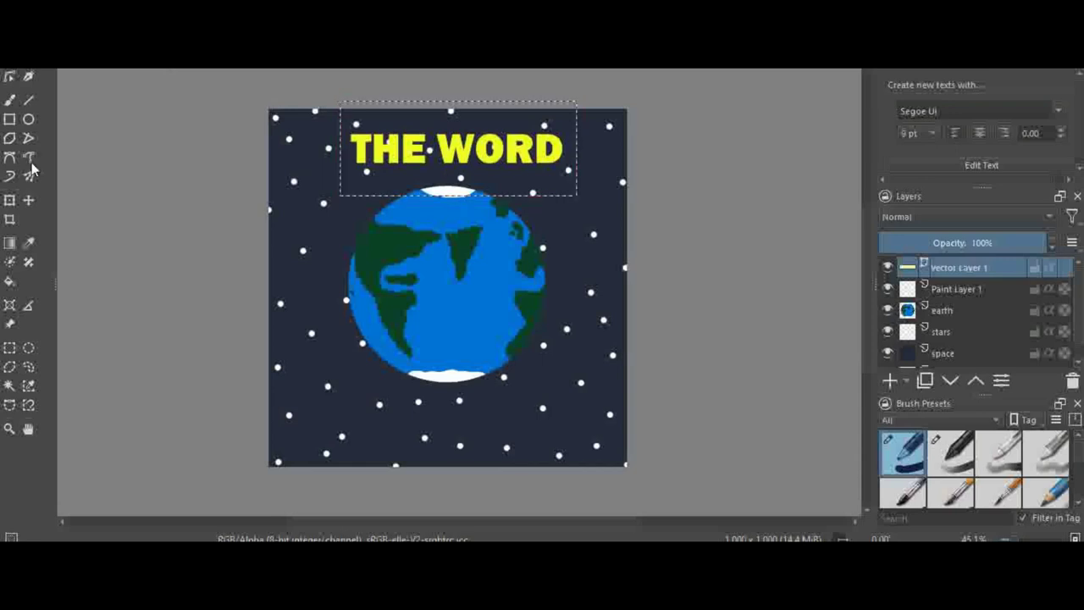
Nudge the title 5 px left, rename its layer 'THE WORD', and add a new paint layer.
{"action": "left_click", "coordinate": [28, 200]}
{"action": "left_click_drag", "start_coordinate": [494, 159], "coordinate": [490, 158]}
{"action": "left_click", "coordinate": [10, 77]}
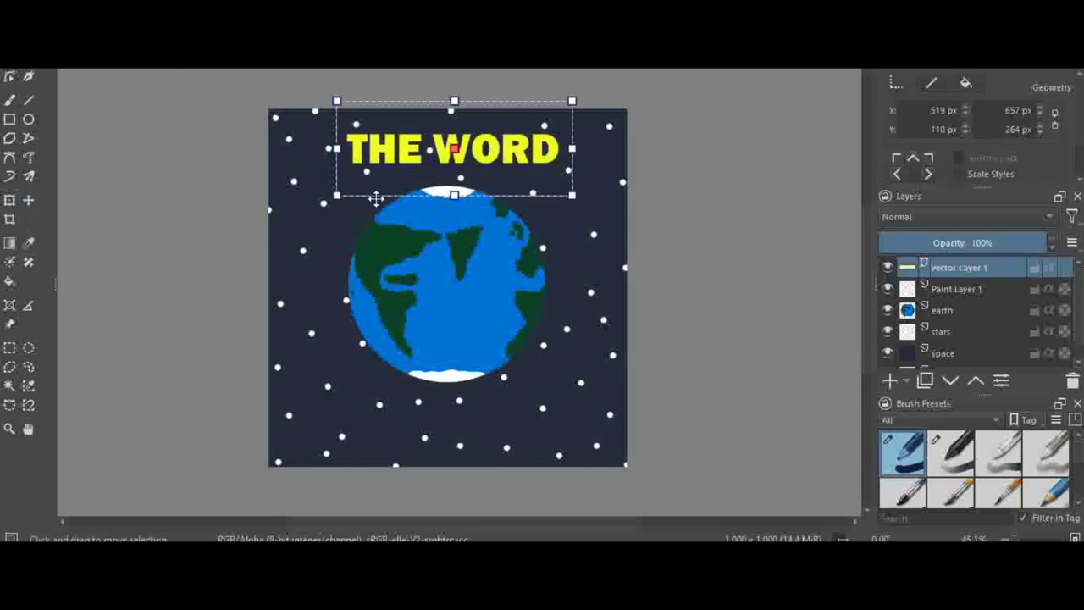
{"action": "double_click", "coordinate": [948, 267]}
{"action": "type", "text": "THE WORD"}
{"action": "key", "text": "Return"}
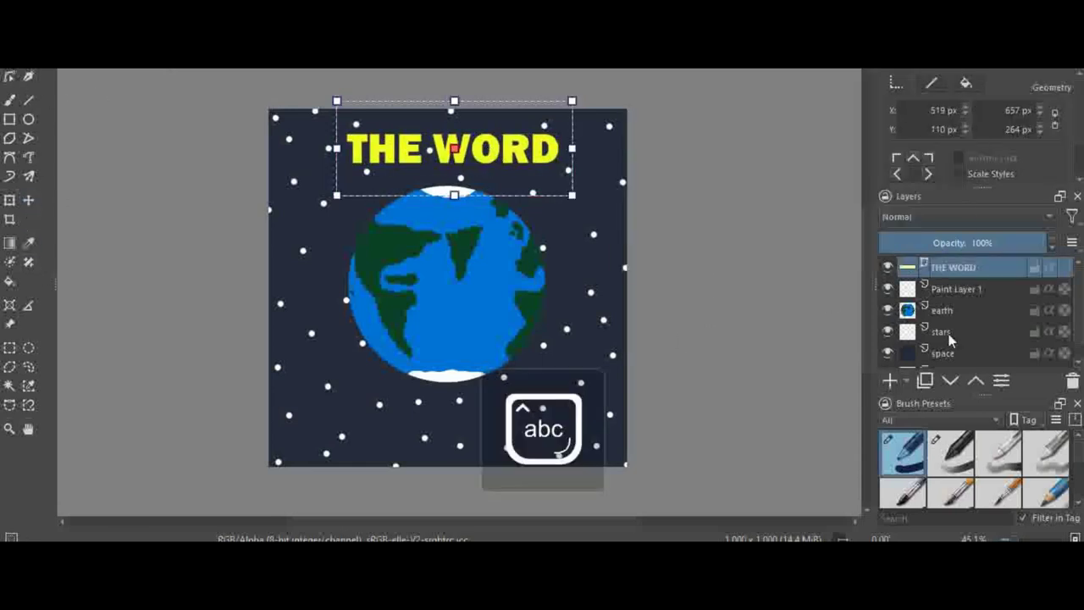
{"action": "left_click", "coordinate": [889, 380]}
{"action": "key", "text": "t"}
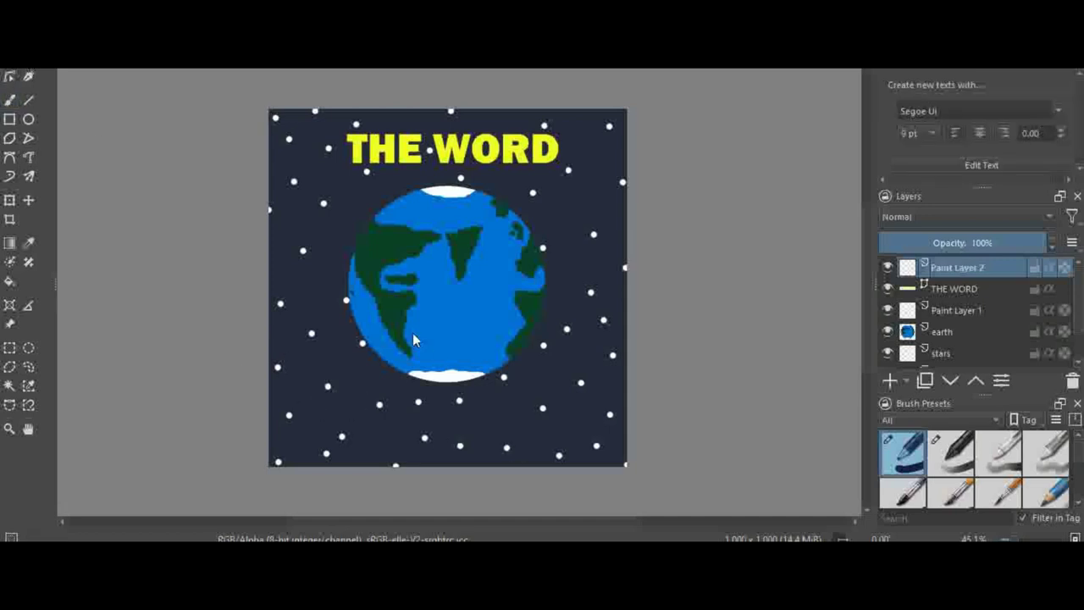
Draw a text box near the bottom and type 'ARMS OF JUSTICE' above the artist names.
{"action": "left_click_drag", "start_coordinate": [339, 404], "coordinate": [540, 455]}
{"action": "type", "text": "ARMS OF JUSTICE"}
{"action": "key", "text": "Return"}
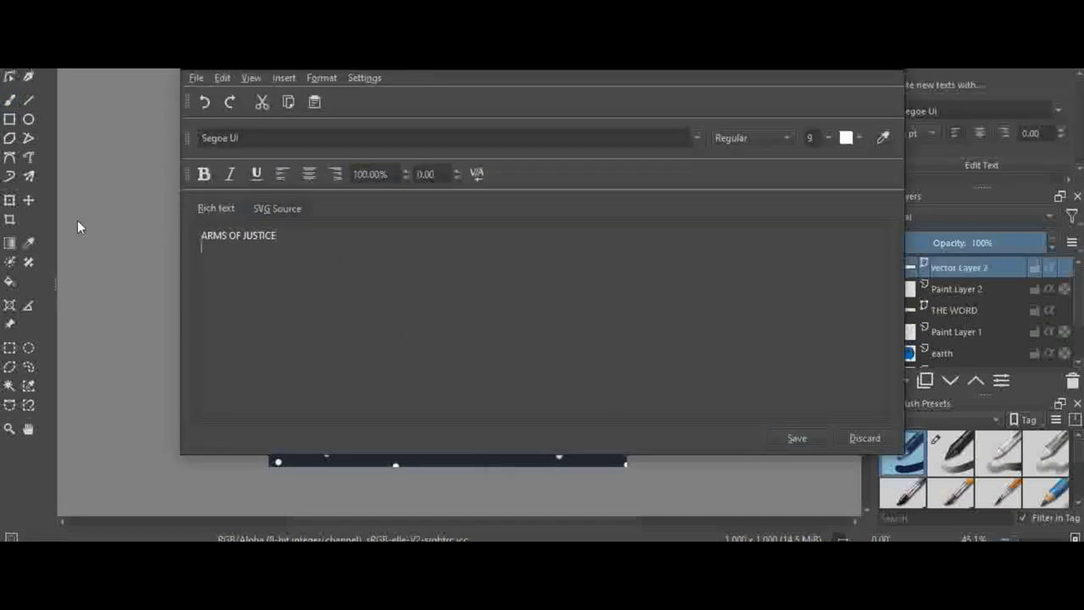
{"action": "key", "text": "Caps_Lock"}
{"action": "type", "text": "Hal"}
{"action": "key", "text": "BackSpace"}
{"action": "key", "text": "BackSpace"}
{"action": "key", "text": "Caps_Lock"}
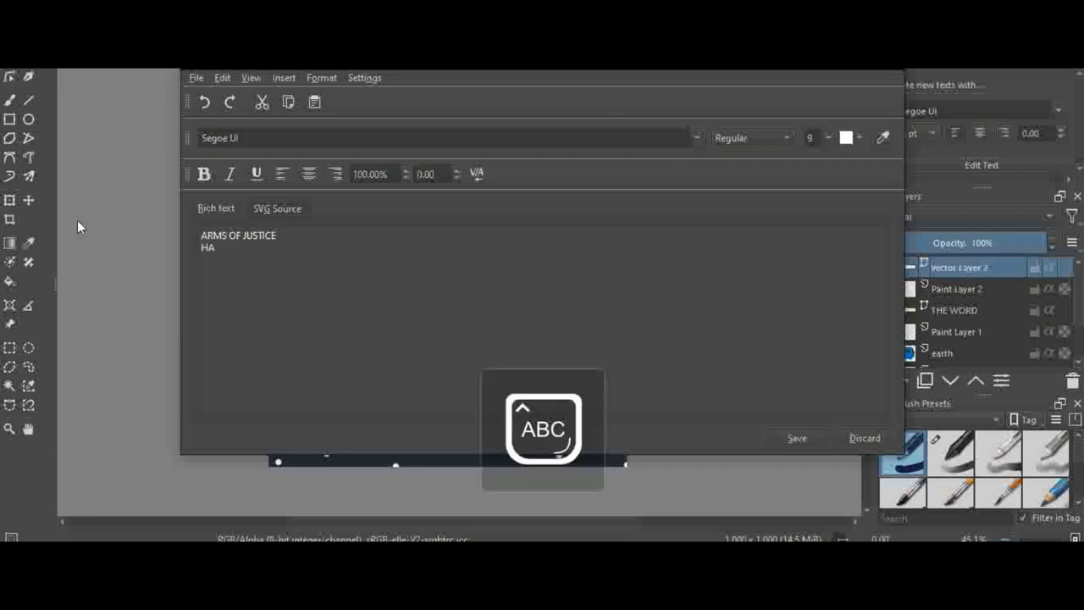
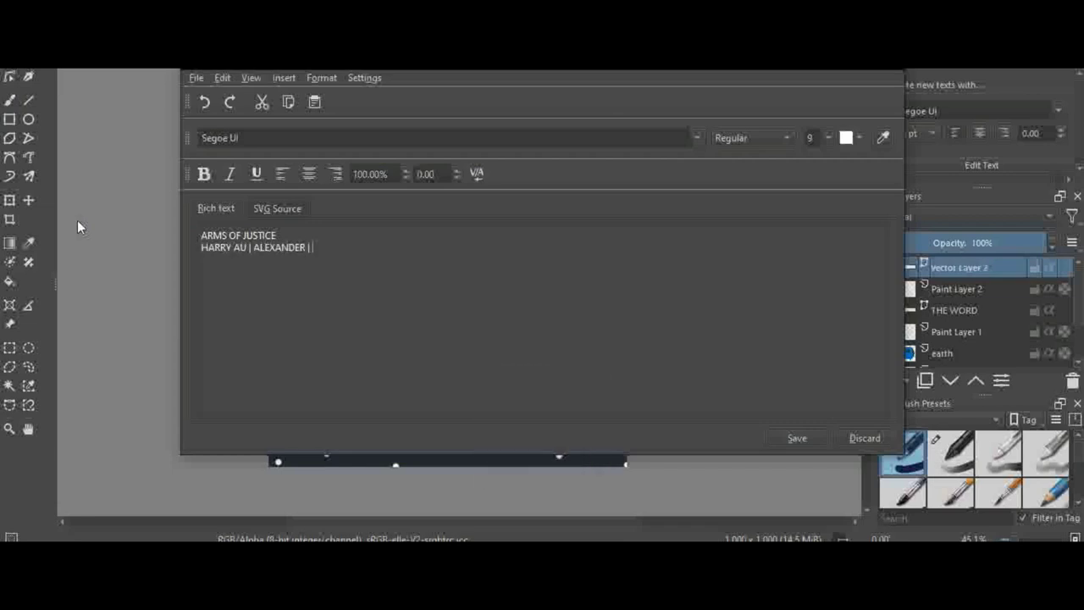
{"action": "type", "text": " ELO"}
{"action": "key", "text": "Caps_Lock"}
Centre the caption in yellow Franklin Gothic Heavy at size 14.
{"action": "key", "text": "ctrl+a"}
{"action": "left_click", "coordinate": [309, 174]}
{"action": "left_click", "coordinate": [697, 138]}
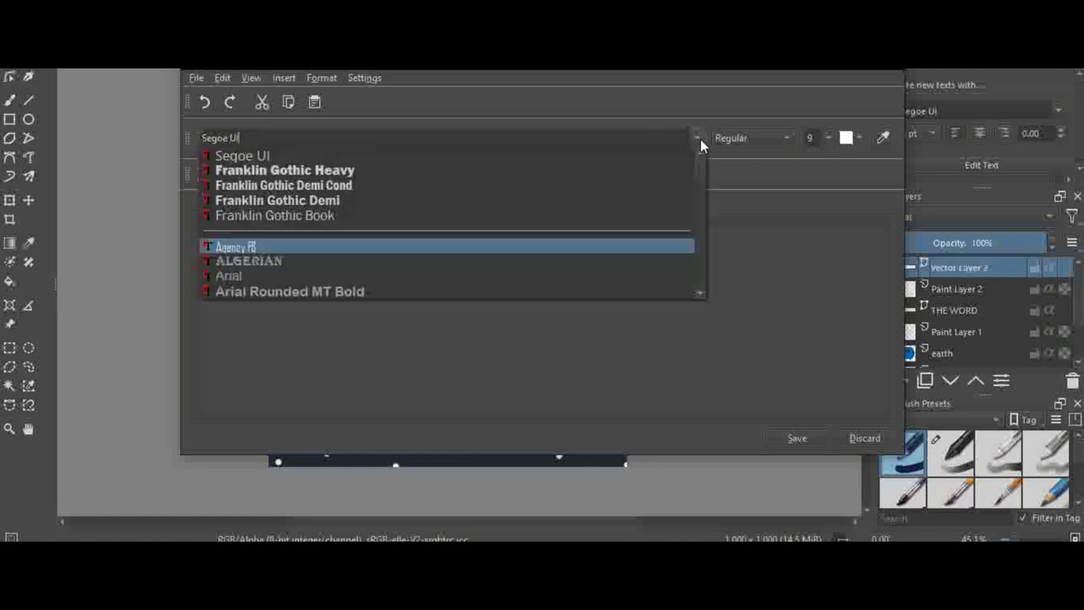
{"action": "left_click", "coordinate": [690, 170]}
{"action": "left_click", "coordinate": [851, 137]}
{"action": "left_click", "coordinate": [852, 217]}
{"action": "left_click", "coordinate": [828, 138]}
{"action": "left_click", "coordinate": [818, 237]}
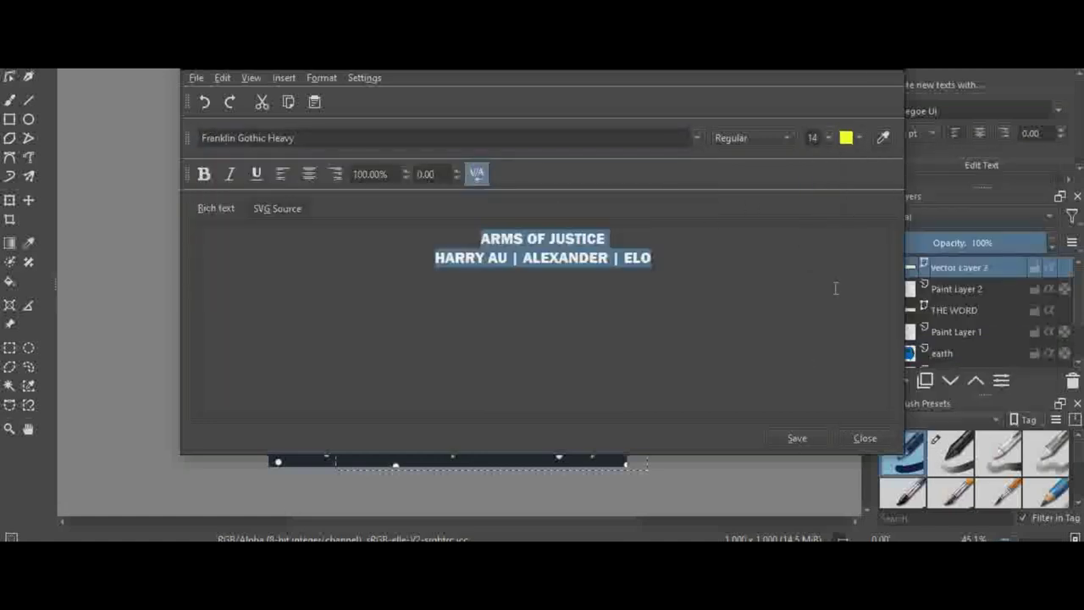
{"action": "left_click", "coordinate": [797, 438]}
Shrink the caption text to size 11.
{"action": "double_click", "coordinate": [474, 428]}
{"action": "key", "text": "ctrl+a"}
{"action": "left_click", "coordinate": [827, 138]}
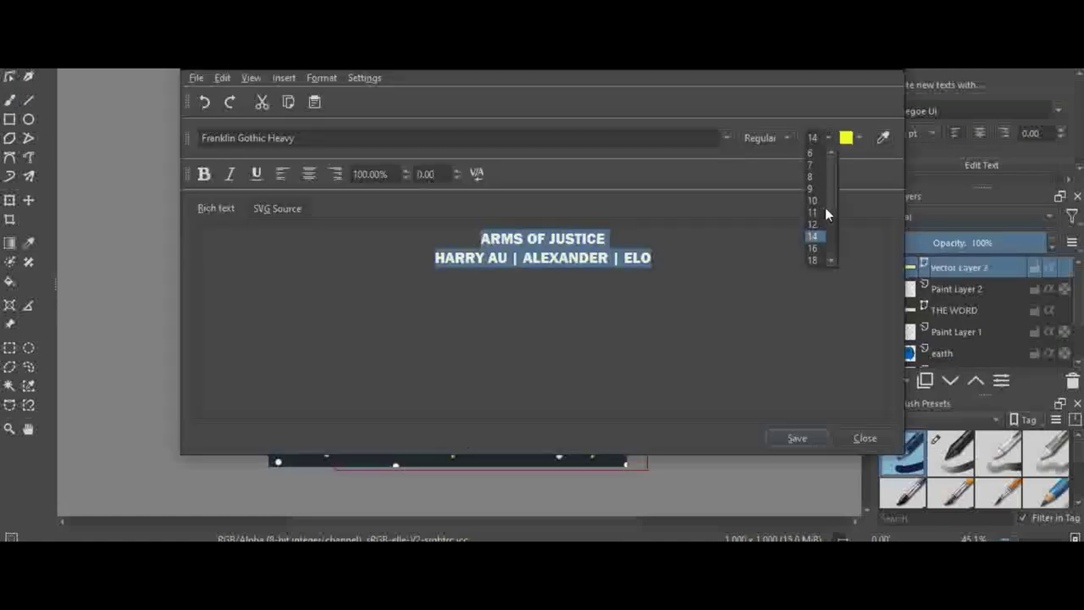
{"action": "left_click", "coordinate": [826, 213]}
{"action": "left_click", "coordinate": [797, 437]}
Shrink the caption further to size 9 and save it to the canvas.
{"action": "double_click", "coordinate": [562, 441]}
{"action": "key", "text": "ctrl+a"}
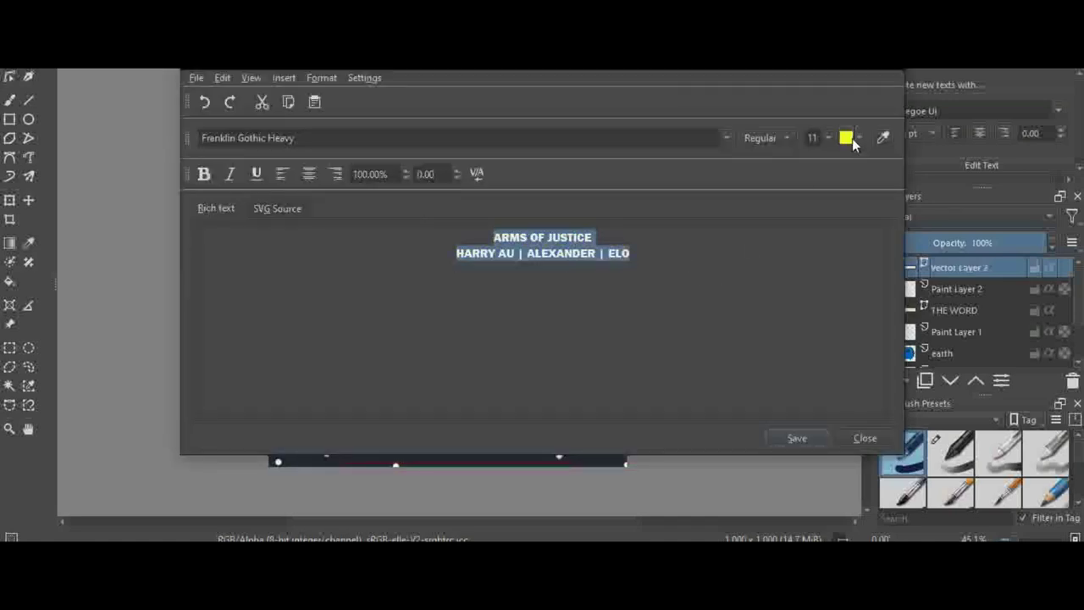
{"action": "left_click", "coordinate": [827, 137]}
{"action": "left_click", "coordinate": [818, 189]}
{"action": "double_click", "coordinate": [525, 432]}
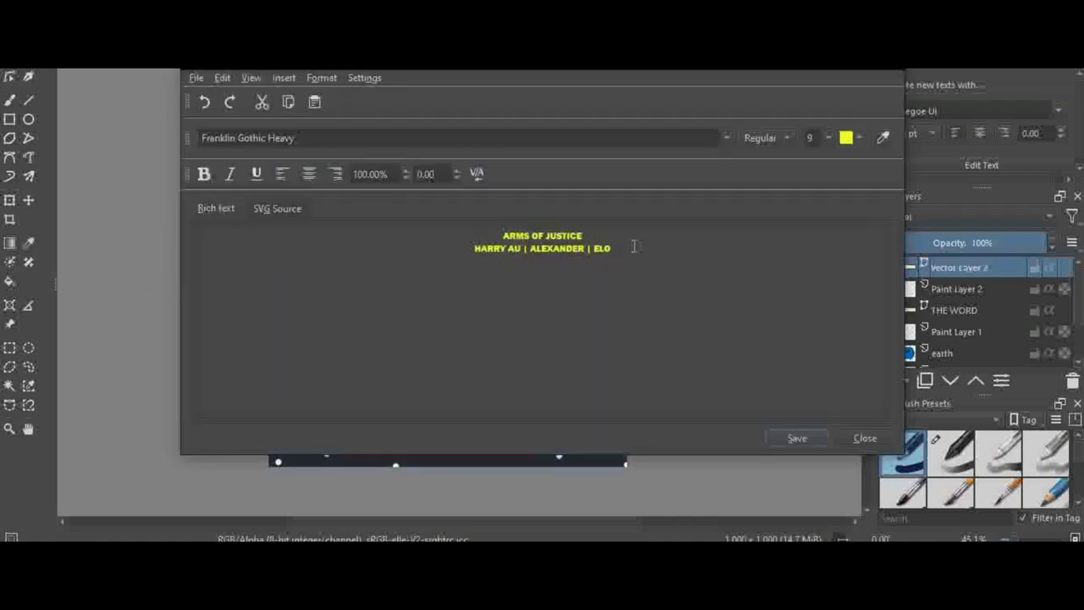
{"action": "key", "text": "ctrl+a"}
{"action": "left_click", "coordinate": [827, 141]}
{"action": "left_click", "coordinate": [811, 194]}
{"action": "left_click", "coordinate": [796, 441]}
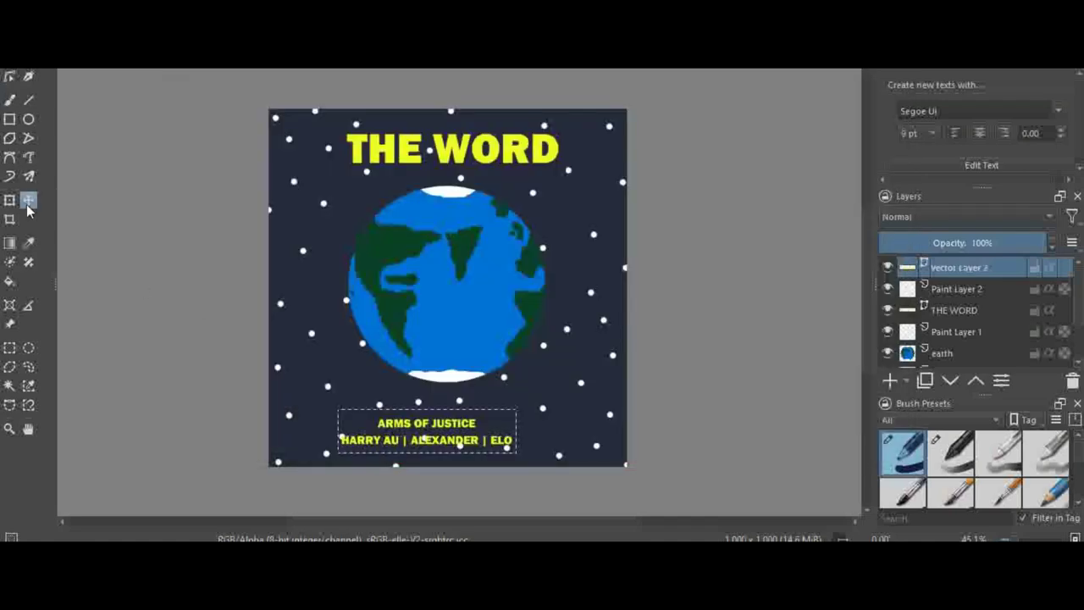
Move the credits caption slightly up and right, then deselect it.
{"action": "left_click", "coordinate": [28, 200]}
{"action": "left_click_drag", "start_coordinate": [416, 448], "coordinate": [435, 436]}
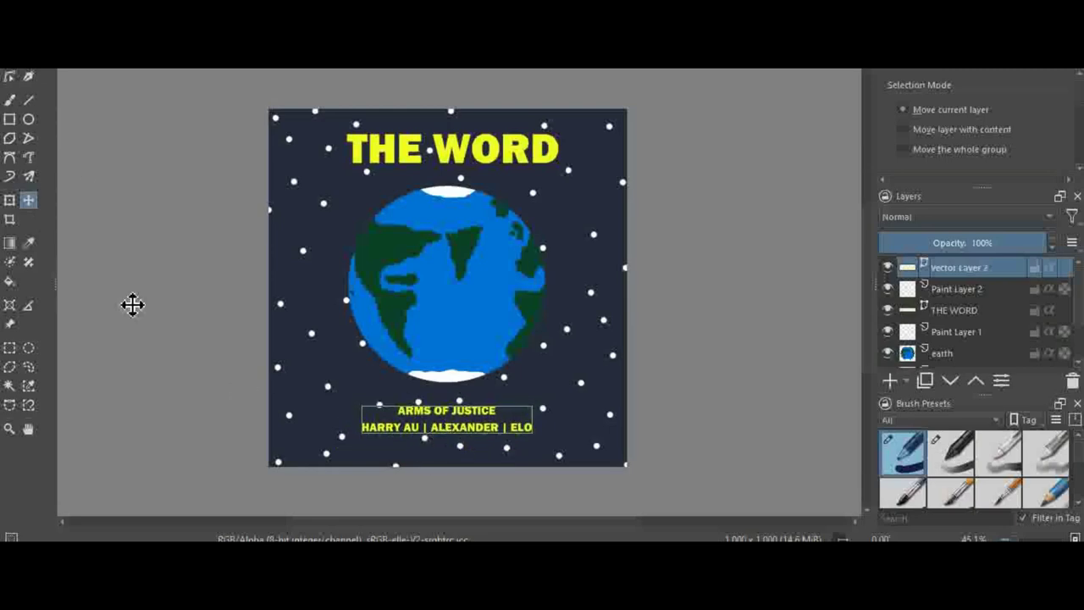
{"action": "left_click", "coordinate": [9, 75]}
{"action": "left_click", "coordinate": [240, 252]}
Drop the aoj logo onto the cover and shrink it into the bottom-left corner.
{"action": "key", "text": "alt+Tab"}
{"action": "mouse_move", "coordinate": [556, 415]}
{"action": "left_mouse_down"}
{"action": "mouse_move", "coordinate": [715, 525]}
{"action": "mouse_move", "coordinate": [718, 538]}
{"action": "left_mouse_up"}
{"action": "left_click", "coordinate": [10, 100]}
{"action": "key", "text": "alt+Tab"}
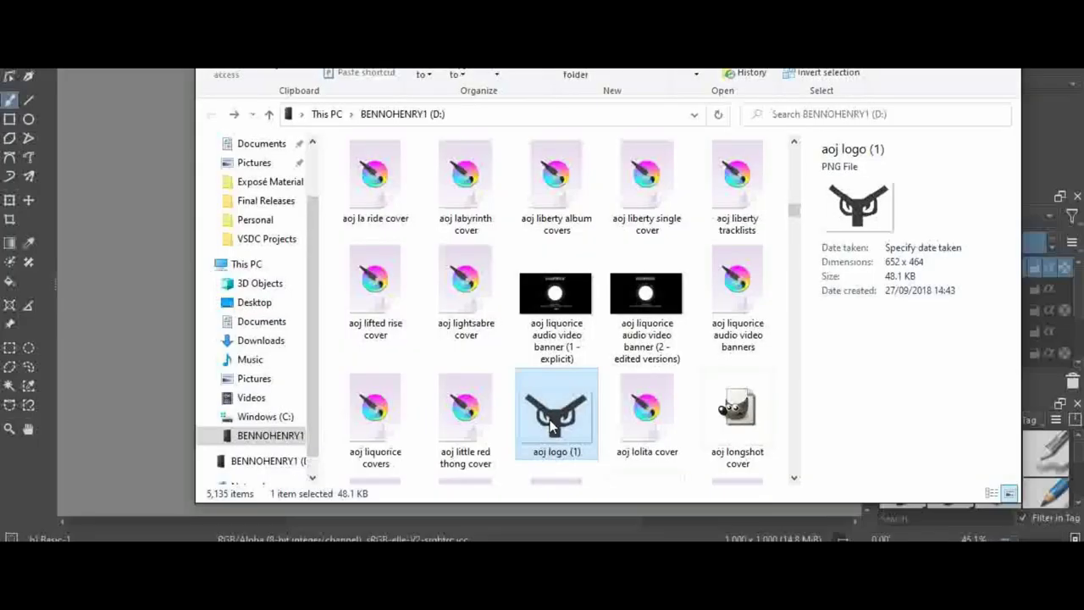
{"action": "left_click_drag", "start_coordinate": [549, 419], "coordinate": [381, 401]}
{"action": "key", "text": "t"}
{"action": "left_click", "coordinate": [9, 200]}
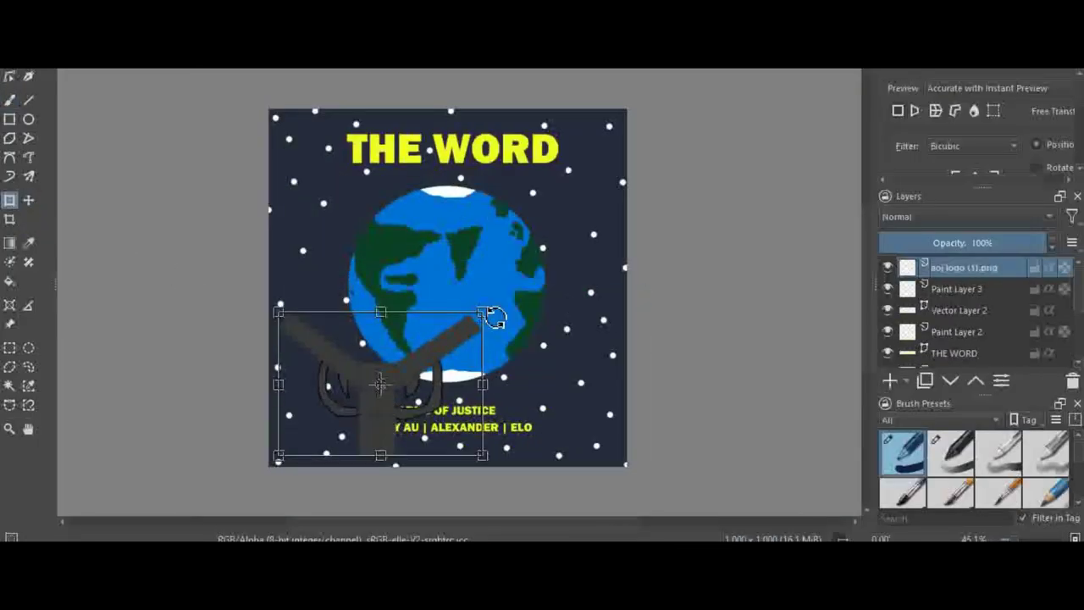
{"action": "left_click_drag", "start_coordinate": [479, 314], "coordinate": [337, 412]}
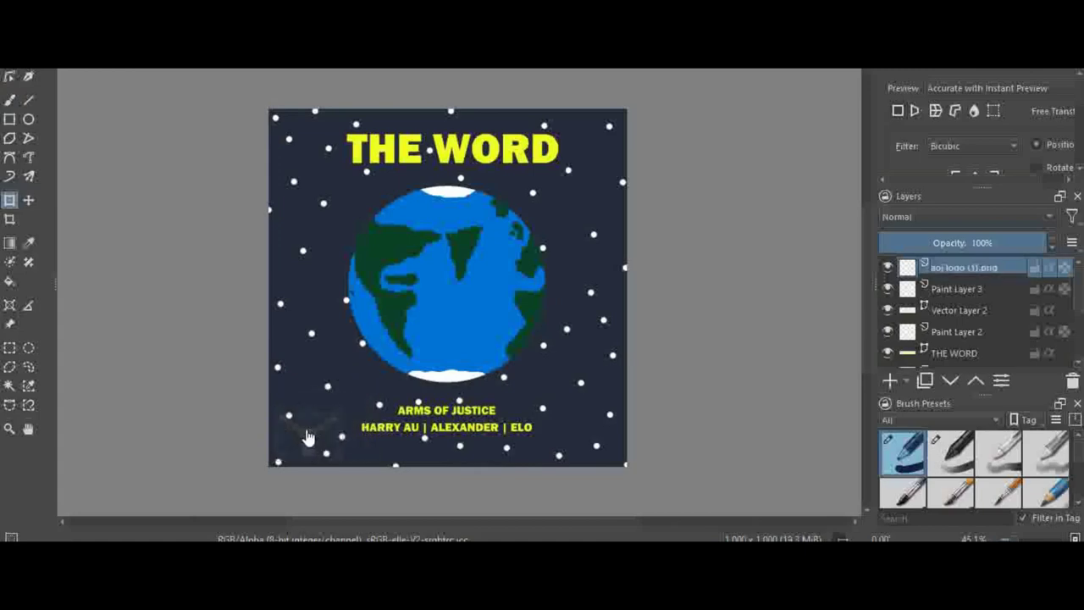
{"action": "left_click", "coordinate": [10, 76]}
Drop the black dove logo onto the cover and shrink it into the bottom-right corner.
{"action": "key", "text": "alt+Tab"}
{"action": "scroll", "coordinate": [592, 339], "scroll_direction": "down", "scroll_amount": 5}
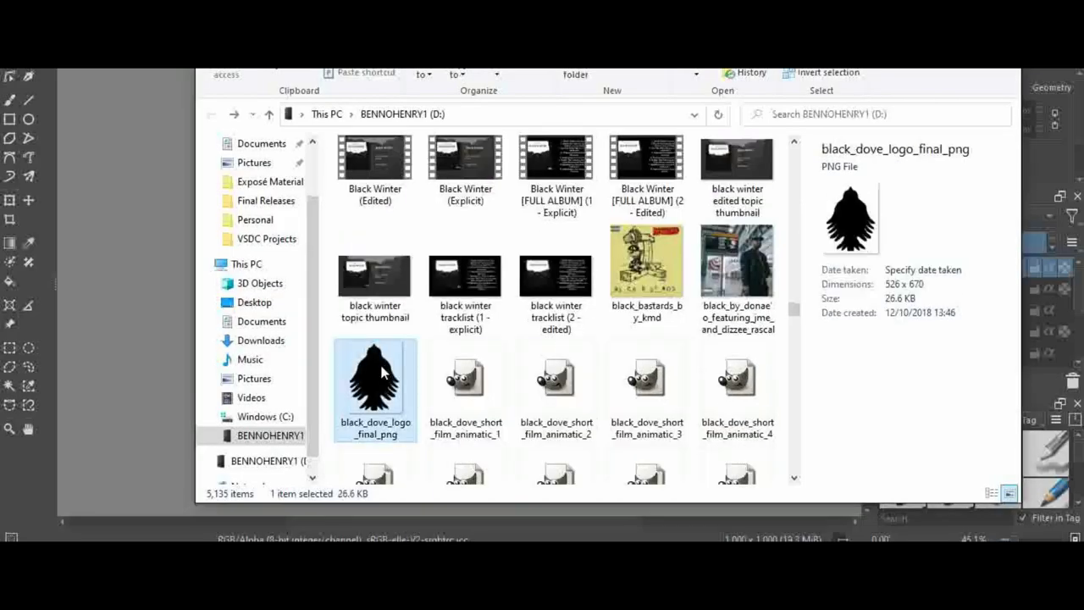
{"action": "left_click_drag", "start_coordinate": [376, 387], "coordinate": [592, 321]}
{"action": "left_click", "coordinate": [9, 200]}
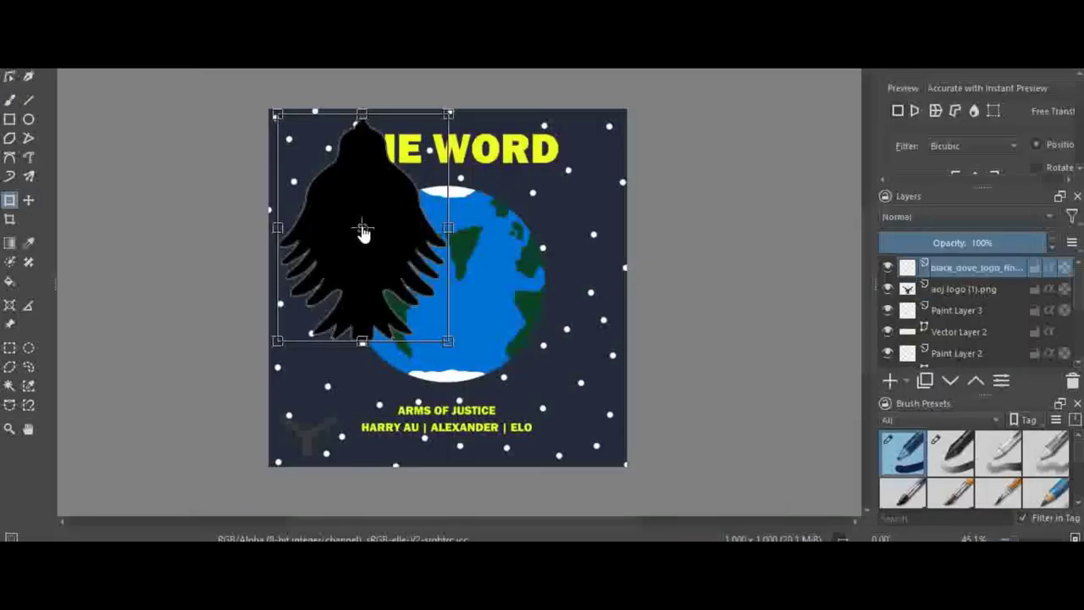
{"action": "left_click", "coordinate": [28, 200]}
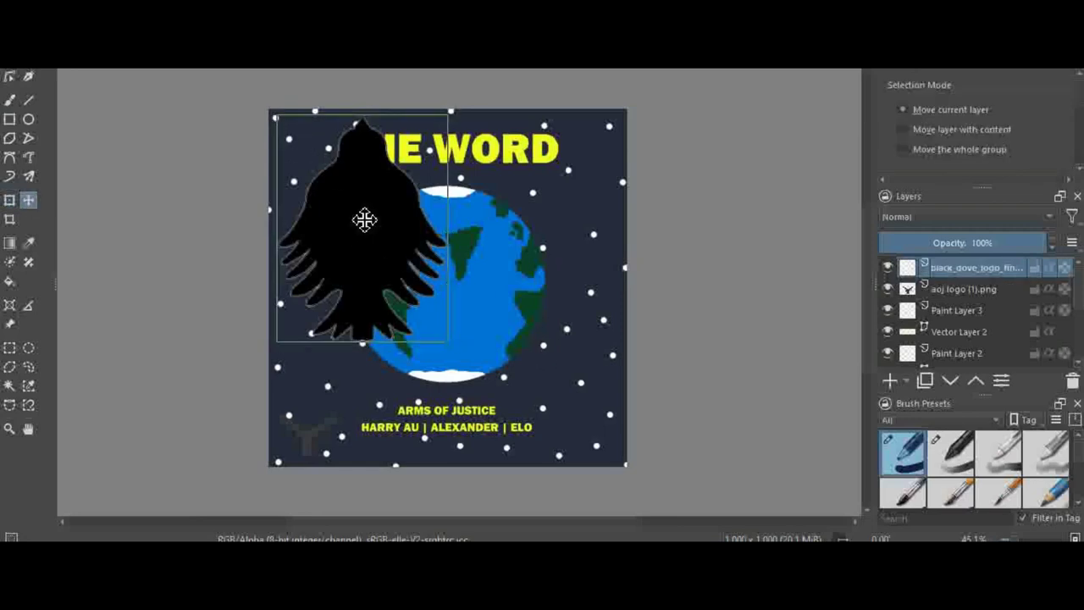
{"action": "left_click_drag", "start_coordinate": [364, 220], "coordinate": [535, 330]}
{"action": "key", "text": "ctrl+t"}
{"action": "left_click_drag", "start_coordinate": [448, 229], "coordinate": [592, 410]}
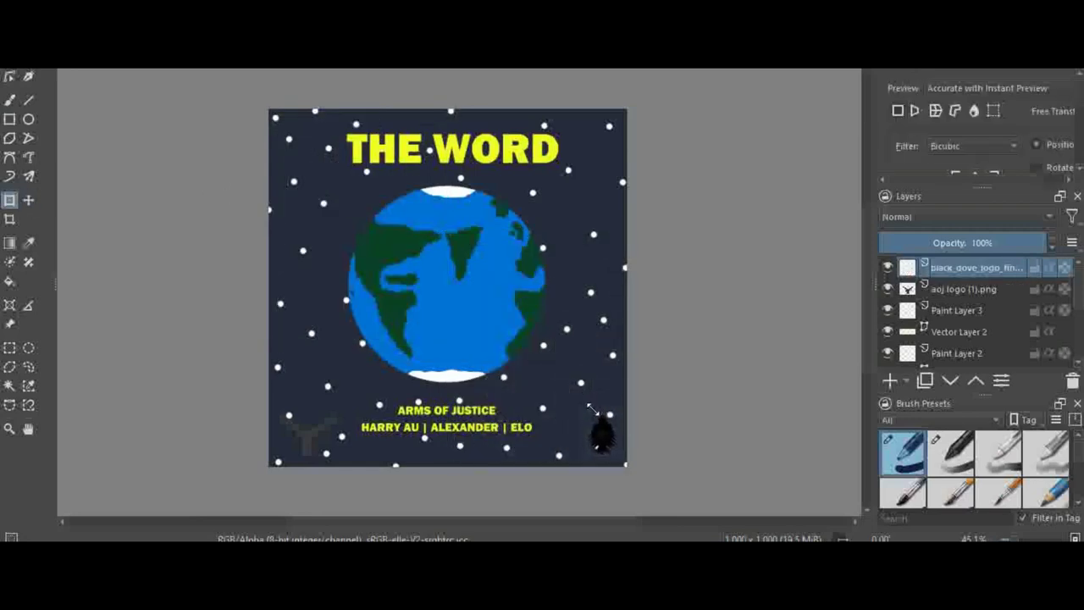
{"action": "key", "text": "Return"}
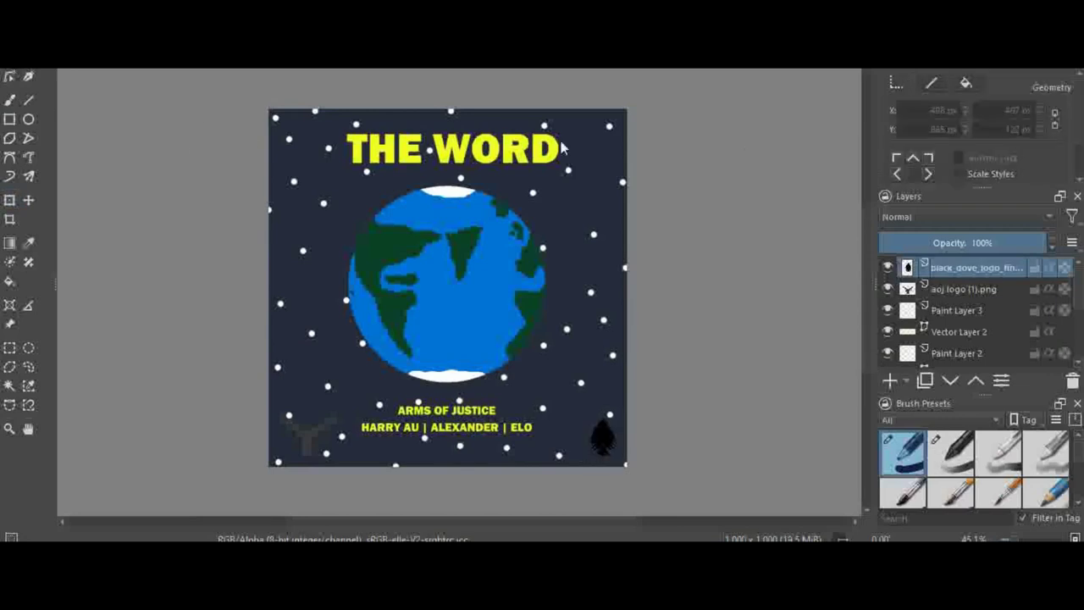
Fine-tune the credits caption's position, then save the cover file.
{"action": "left_click", "coordinate": [963, 333]}
{"action": "left_click_drag", "start_coordinate": [496, 430], "coordinate": [504, 434]}
{"action": "key", "text": "ctrl+z"}
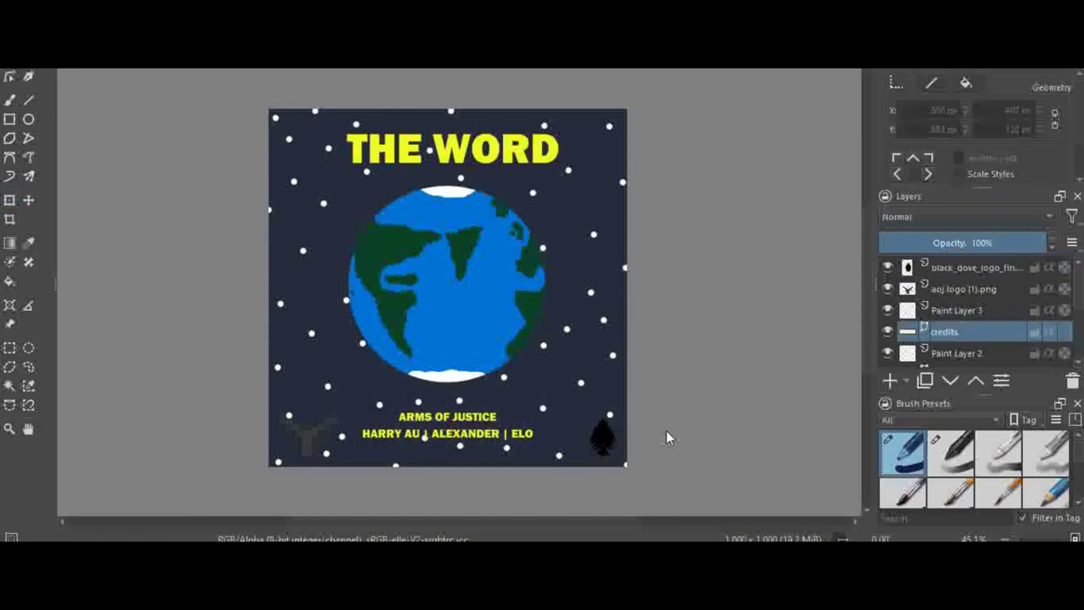
{"action": "key", "text": "ctrl+s"}
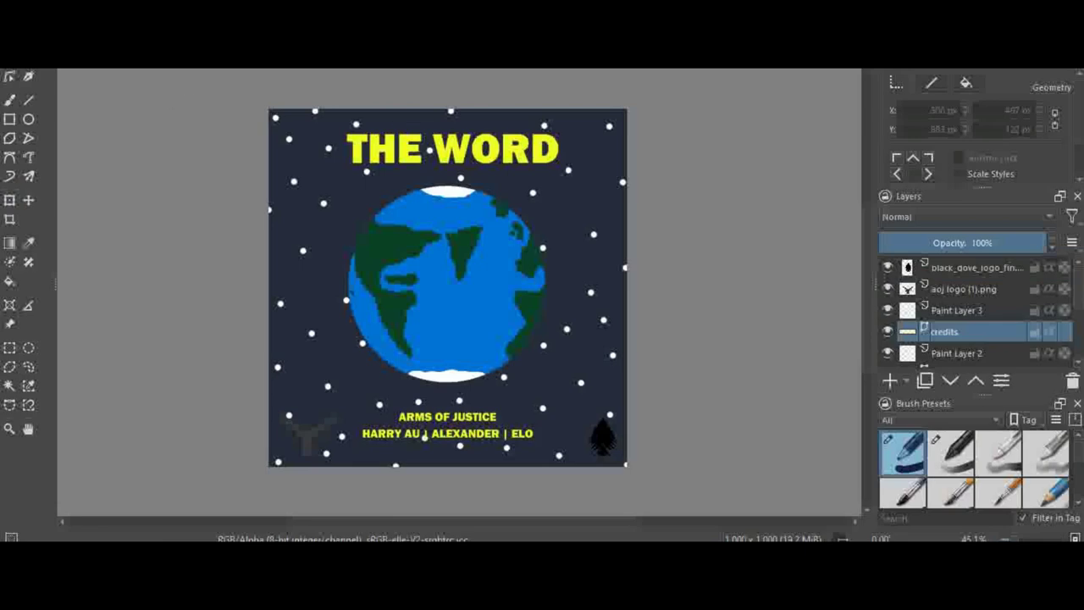